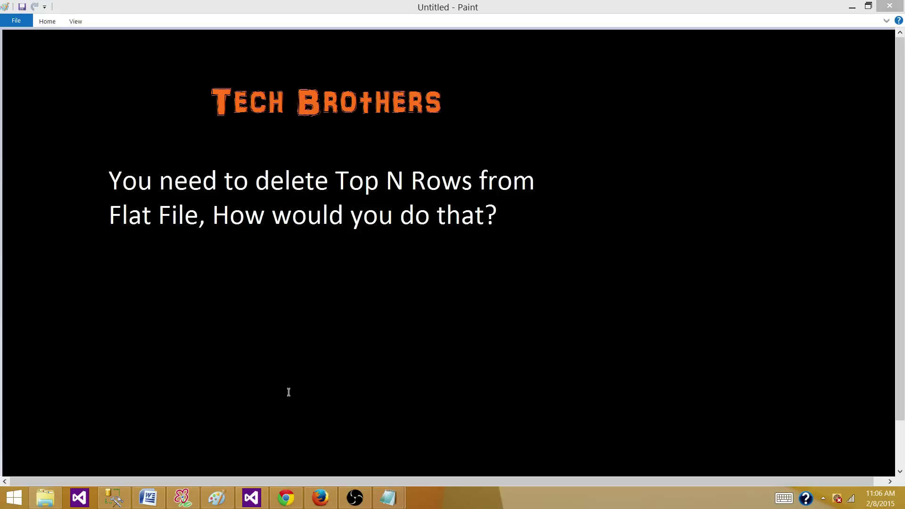
Bring up Pkg_DeleteTopNRowsFromFlatFile's Control Flow and Variables, leaving VarFilePath unchanged.
left_click(251, 498)
left_click(404, 194)
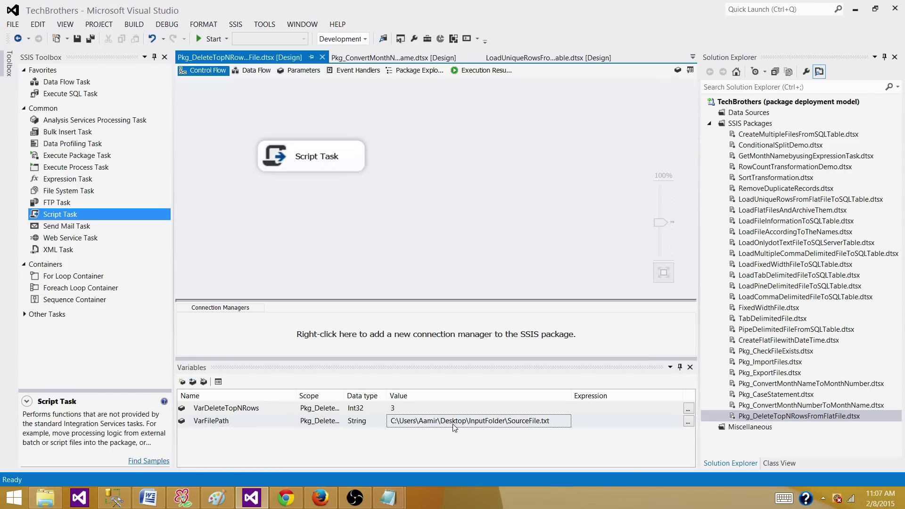
left_click(552, 421)
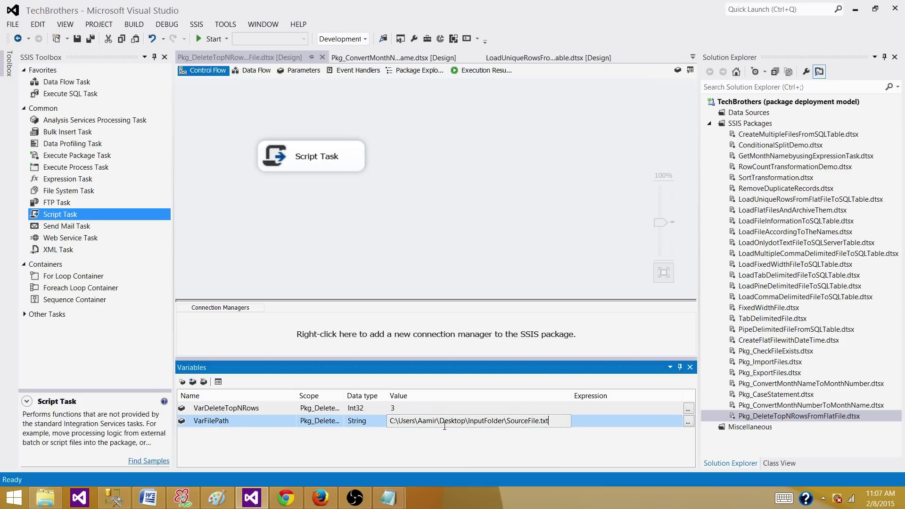
key("Return")
Open SourceFile.txt from Desktop > InputFolder in Notepad.
left_click(45, 498)
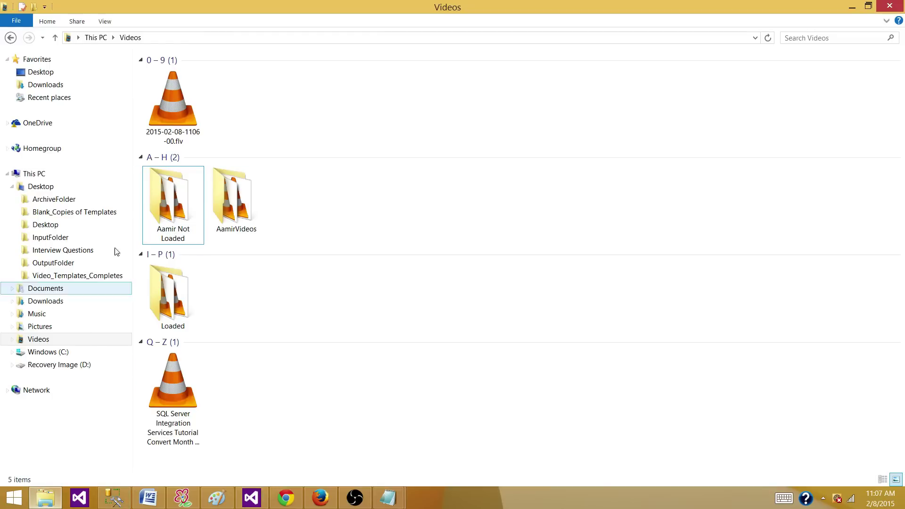
mouse_move(67, 212)
left_click(45, 186)
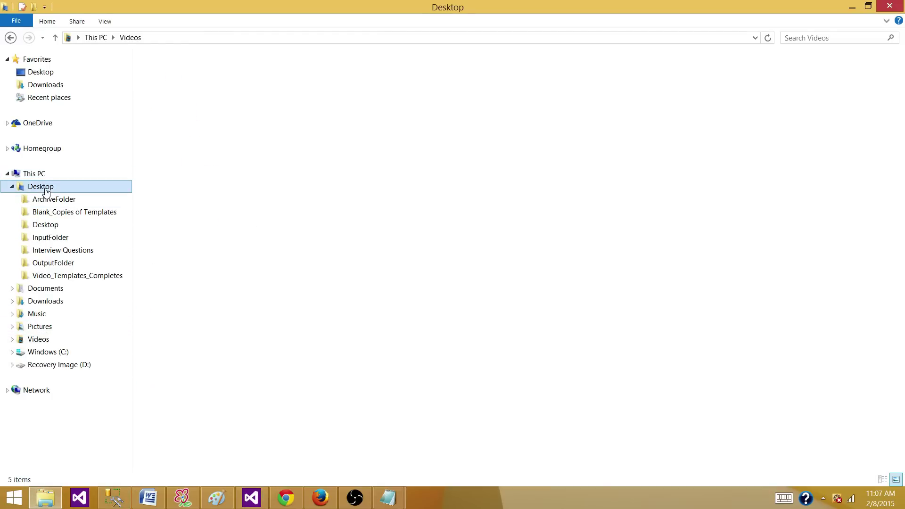
double_click(183, 113)
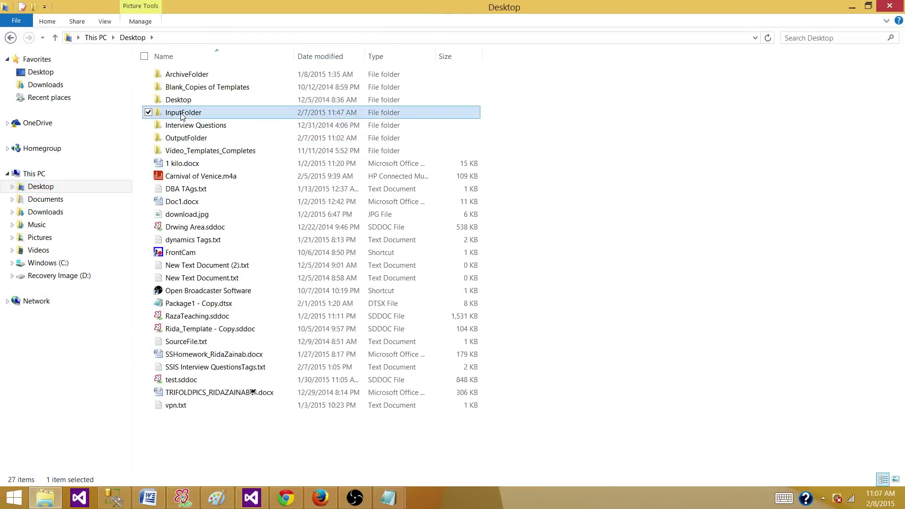
double_click(181, 82)
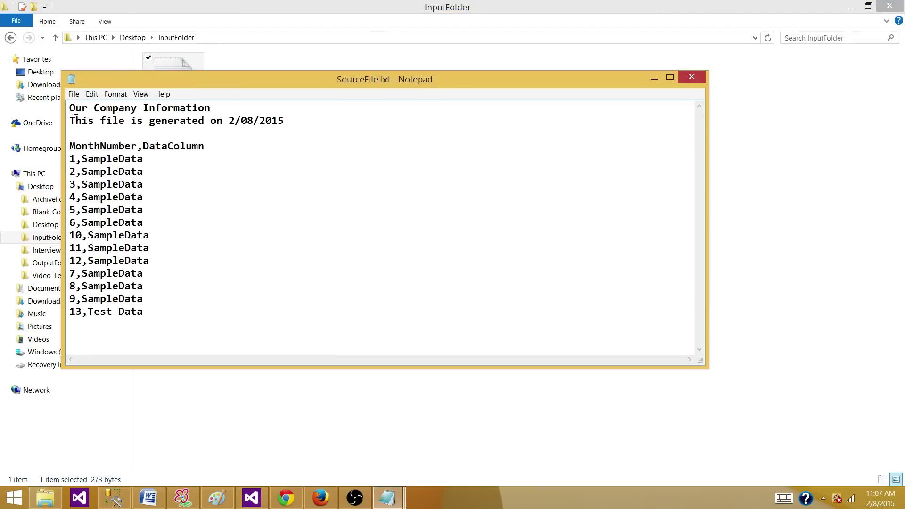
Highlight the two header lines, then the column header and data rows, and close Notepad.
left_click_drag(70, 108, 201, 128)
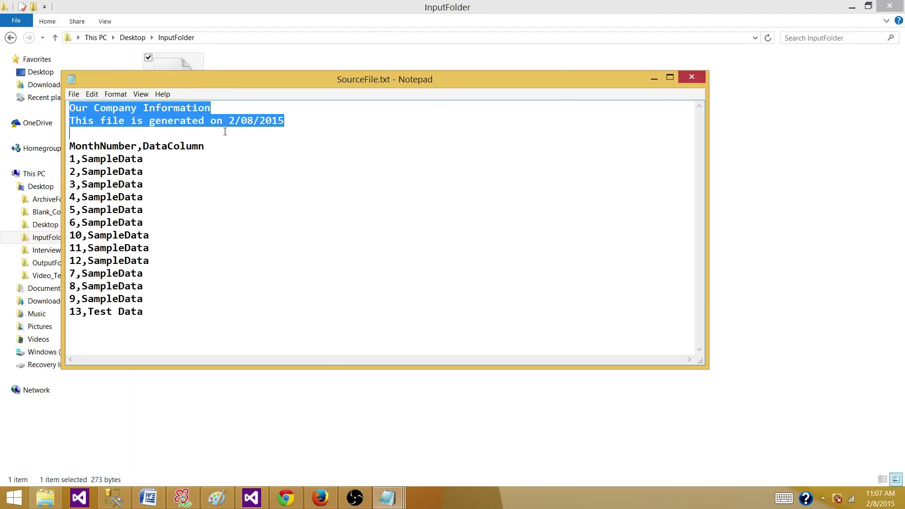
left_click(188, 132)
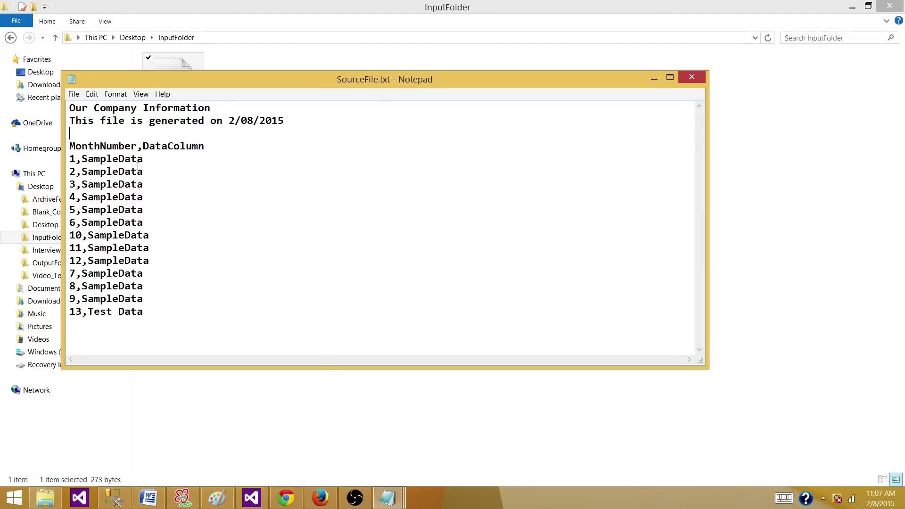
left_click_drag(69, 147, 138, 325)
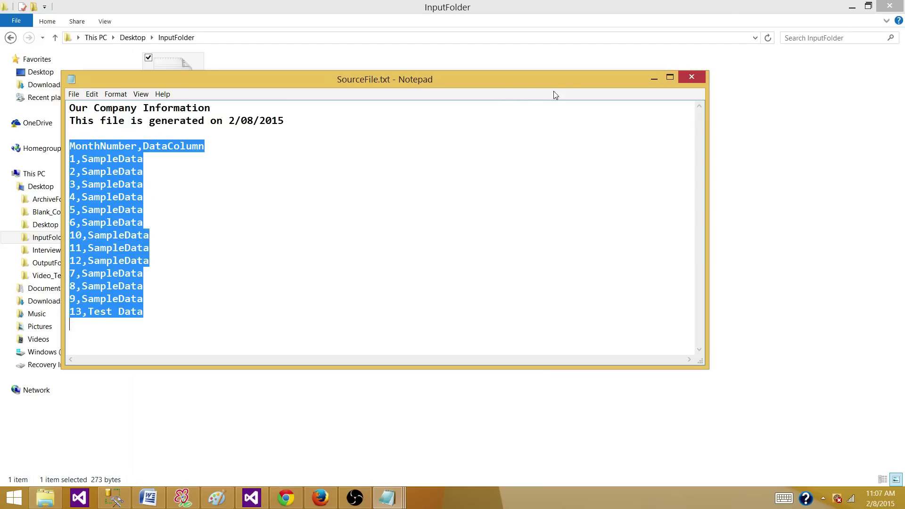
left_click(691, 78)
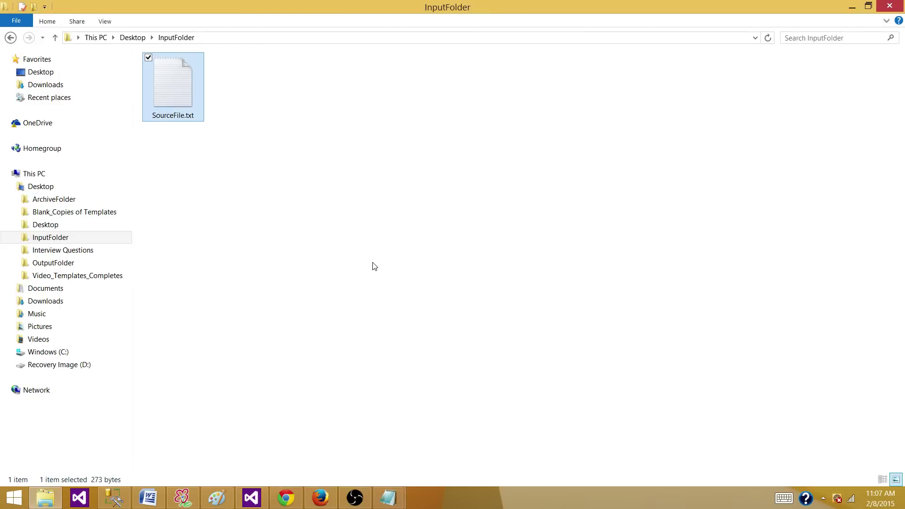
Back in Visual Studio, enlarge the package diagram and confirm VarDeleteTopNRows stays 3.
left_click(375, 266)
left_click(260, 498)
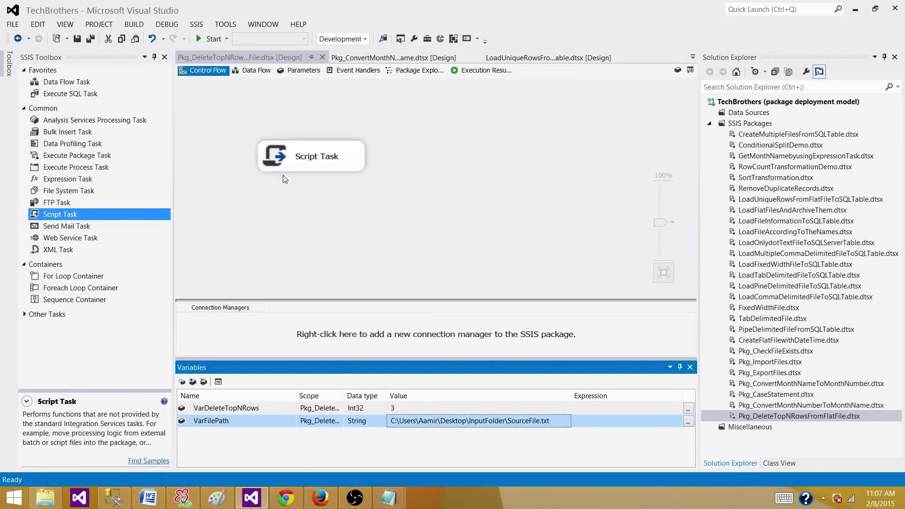
left_click(660, 222)
left_click_drag(661, 221, 661, 215)
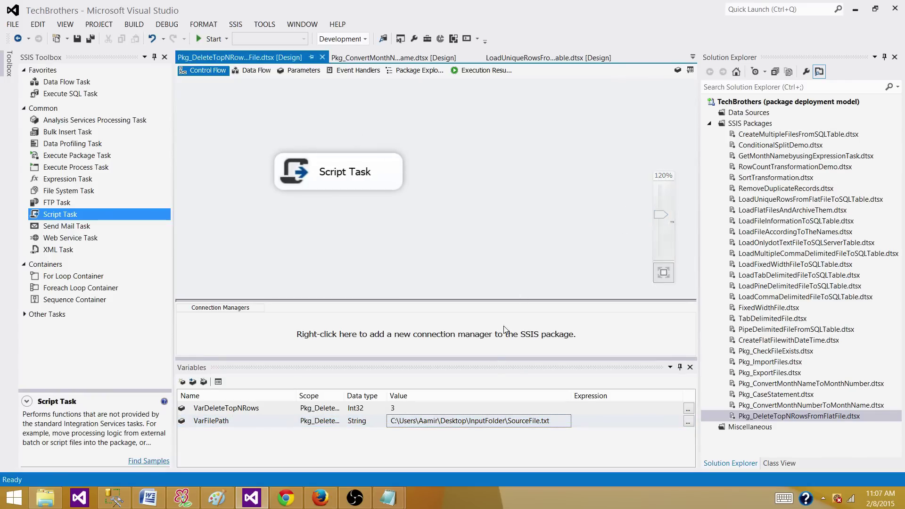
left_click(400, 408)
double_click(393, 409)
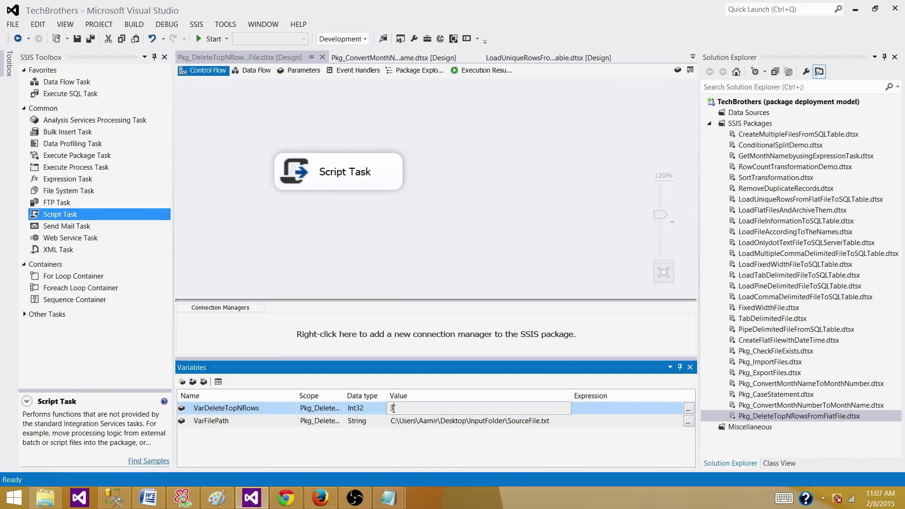
key("Return")
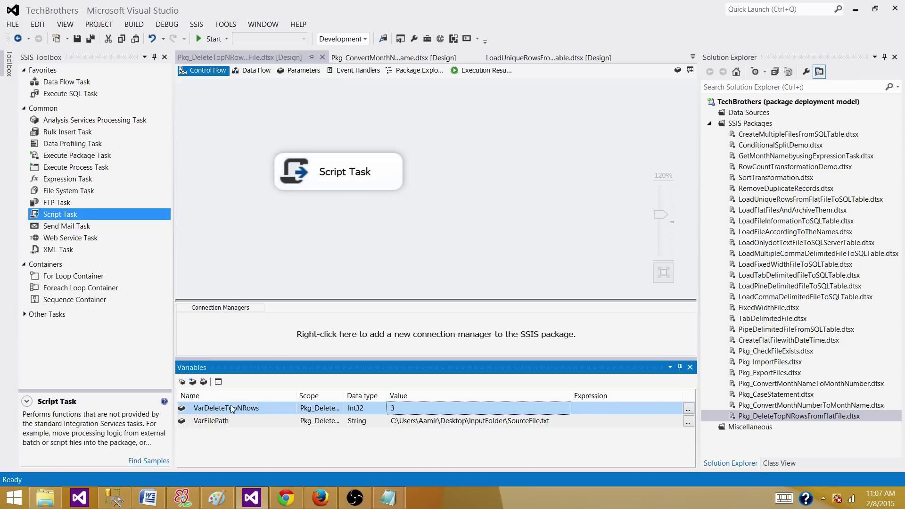
left_click(412, 178)
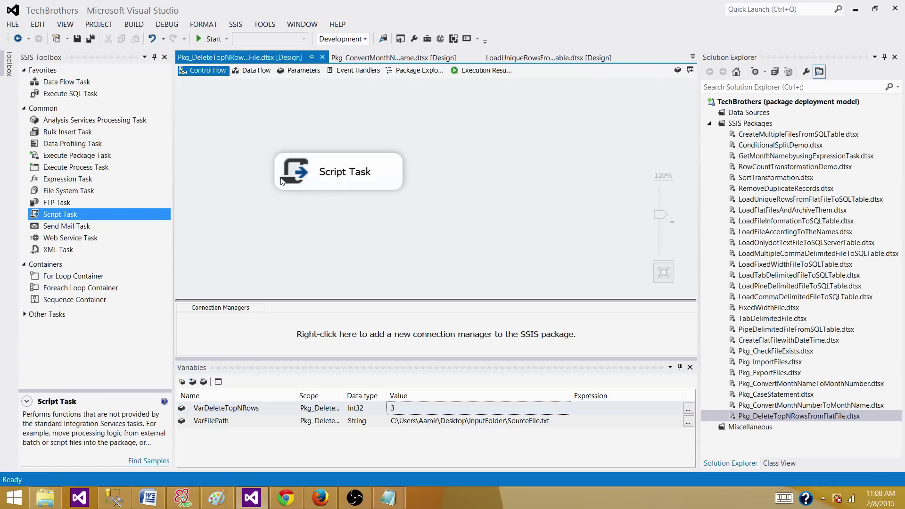
double_click(377, 170)
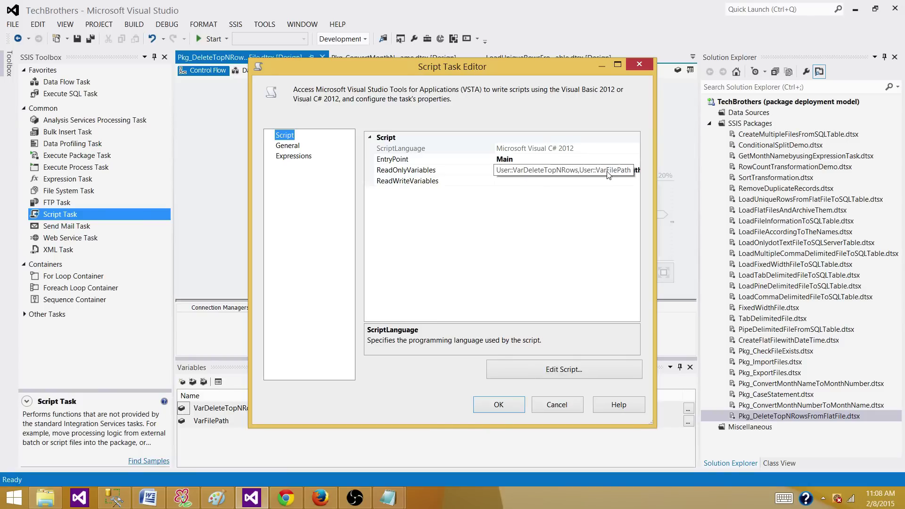
left_click(542, 202)
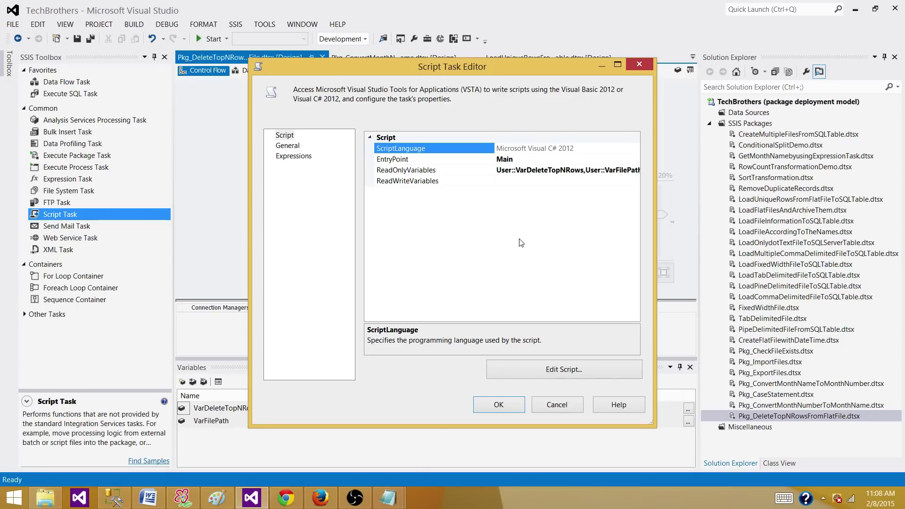
left_click(557, 370)
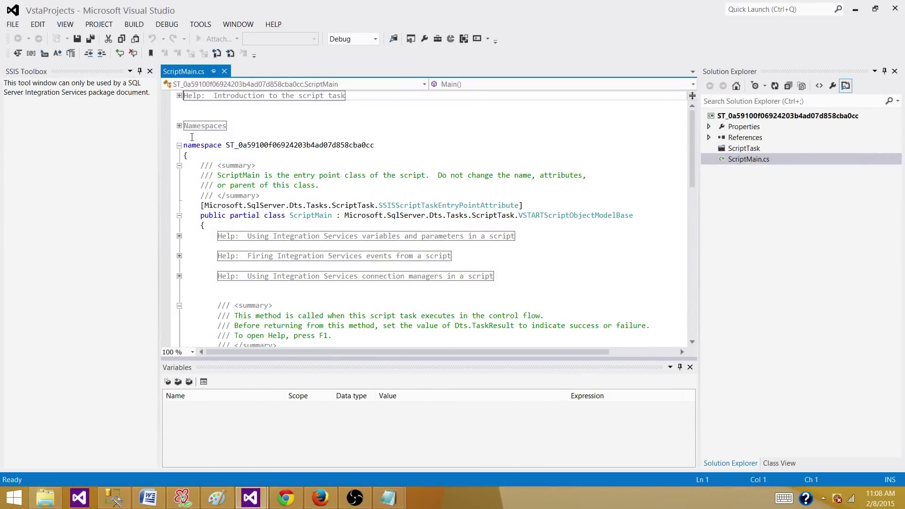
Expand the Namespaces region, hide the Variables pane, and point out the System.IO and System.Linq usings.
left_click(179, 125)
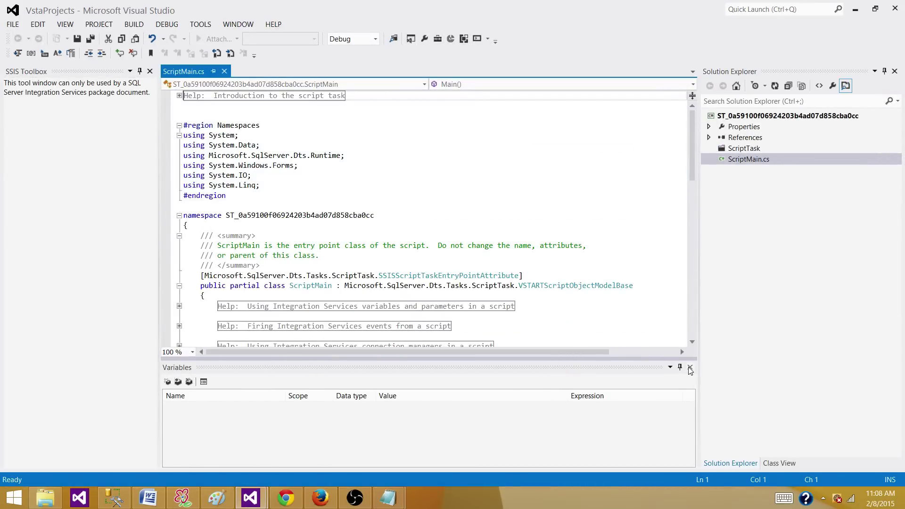
left_click(689, 366)
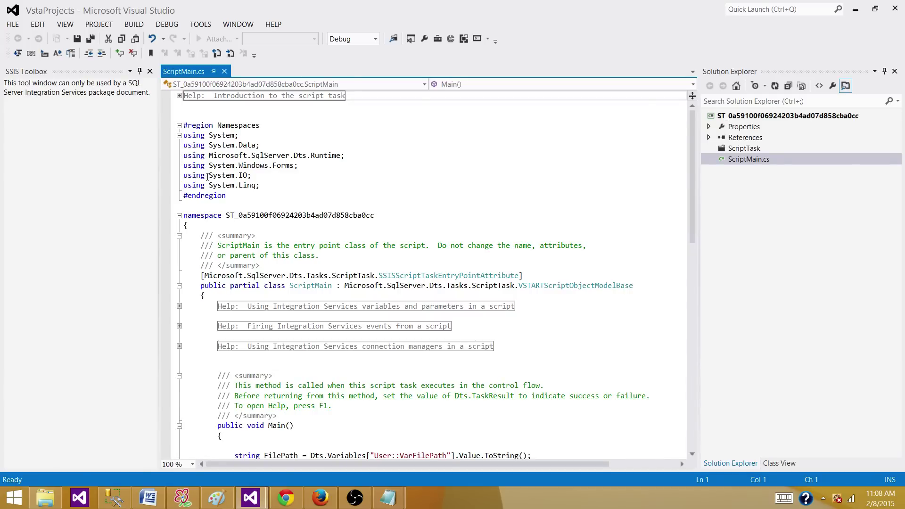
left_click_drag(253, 175, 210, 176)
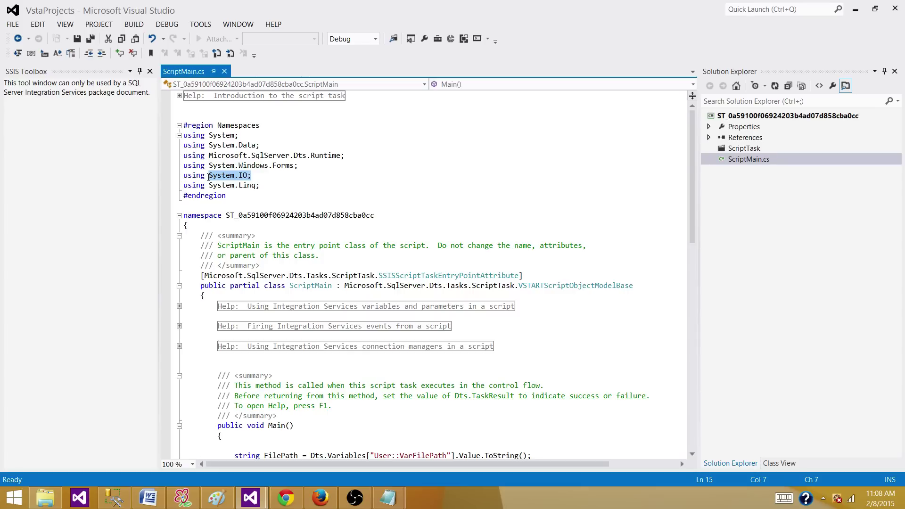
key("Down")
key("End")
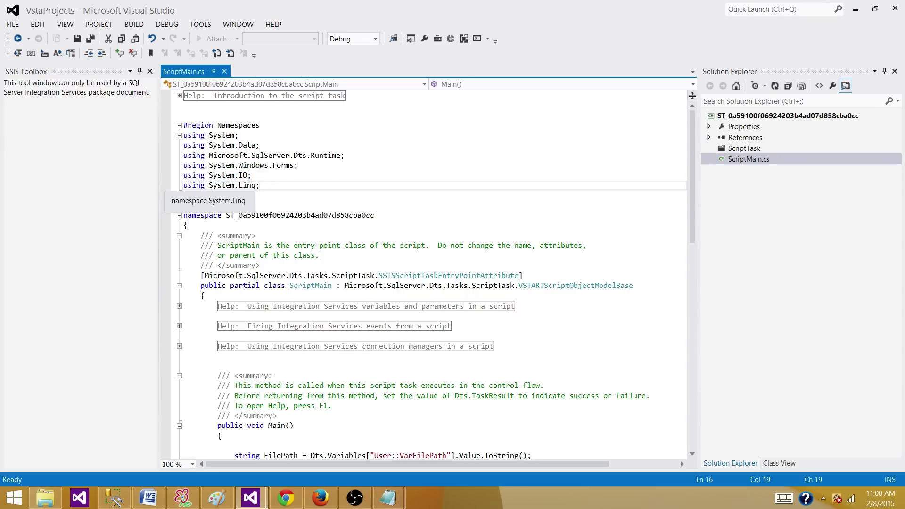
scroll(364, 293, "down", 2)
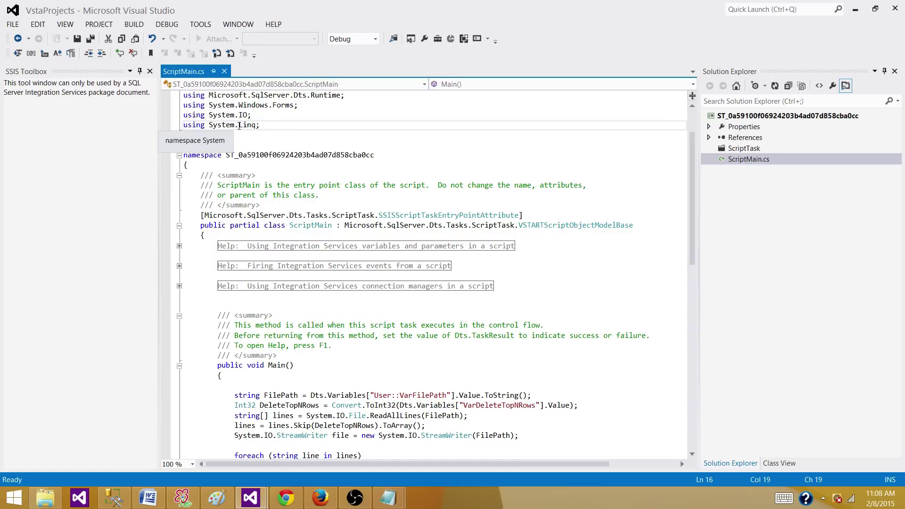
left_click(239, 125)
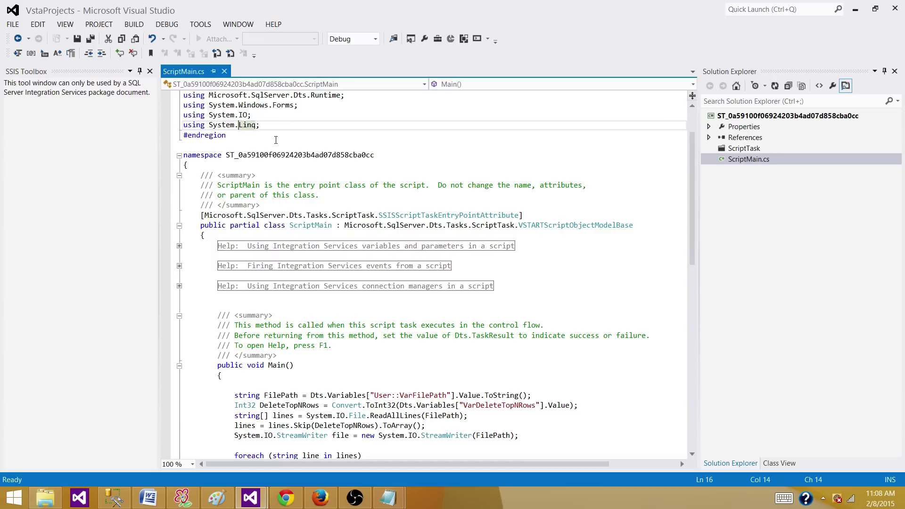
key("Down")
key("Down")
scroll(292, 312, "down", 3)
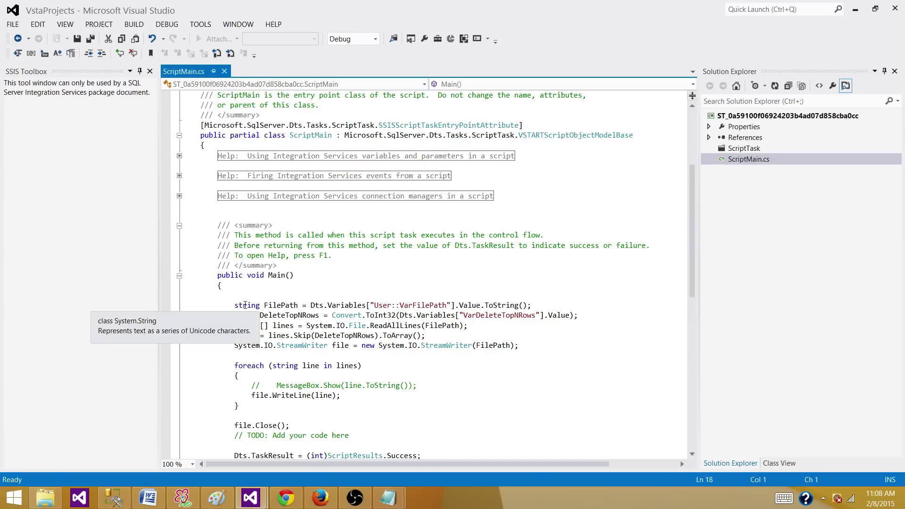
left_click(277, 306)
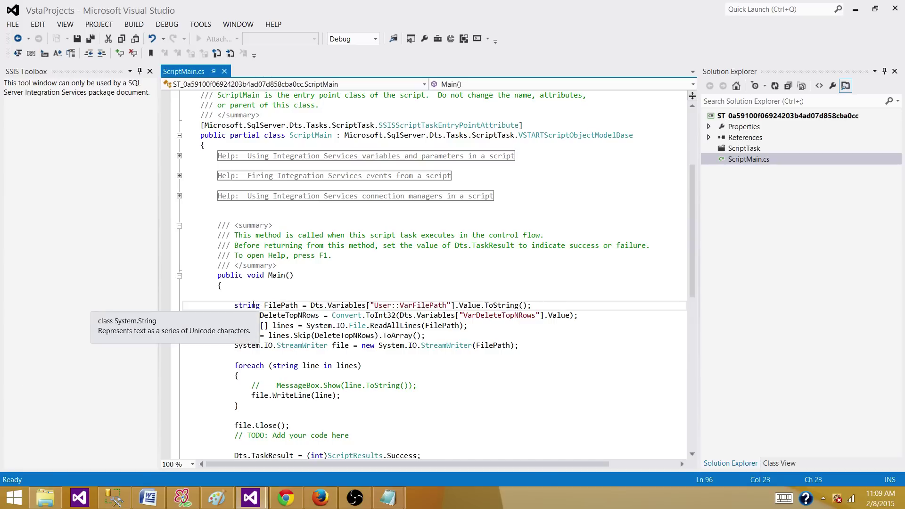
left_click(349, 288)
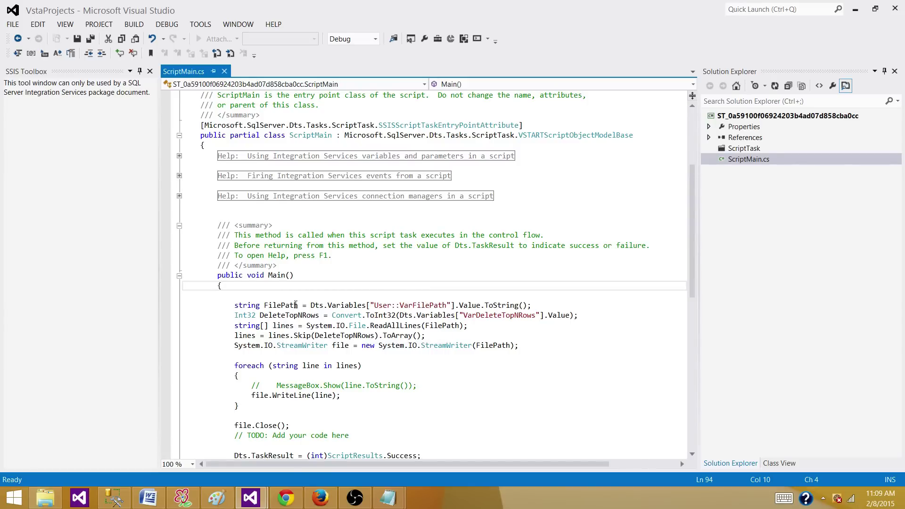
left_click(276, 306)
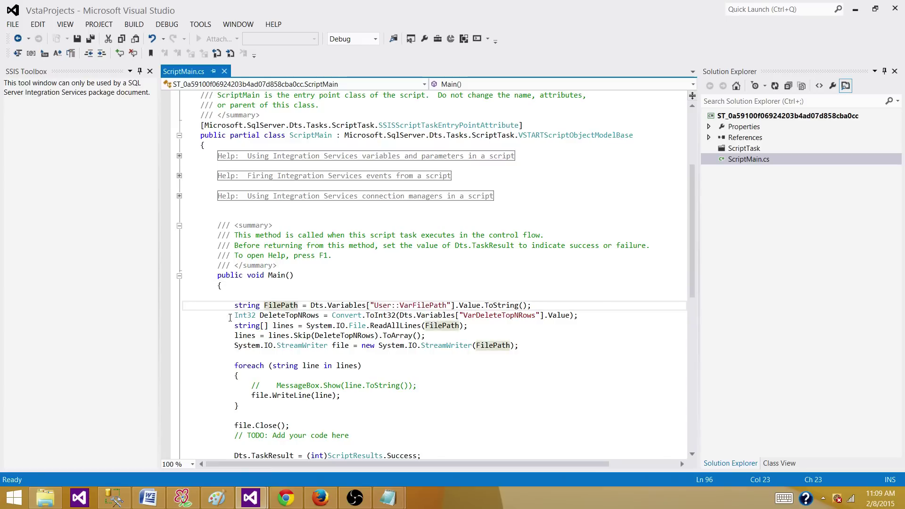
left_click(301, 316)
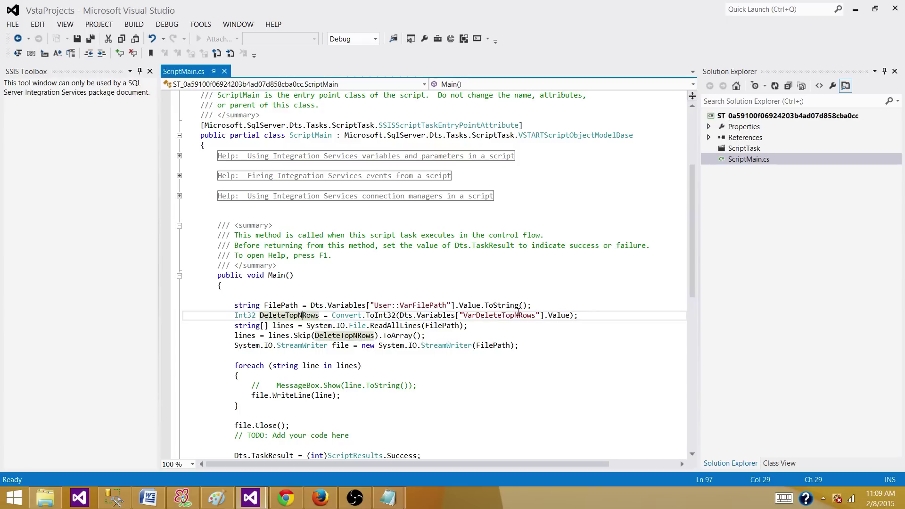
double_click(308, 315)
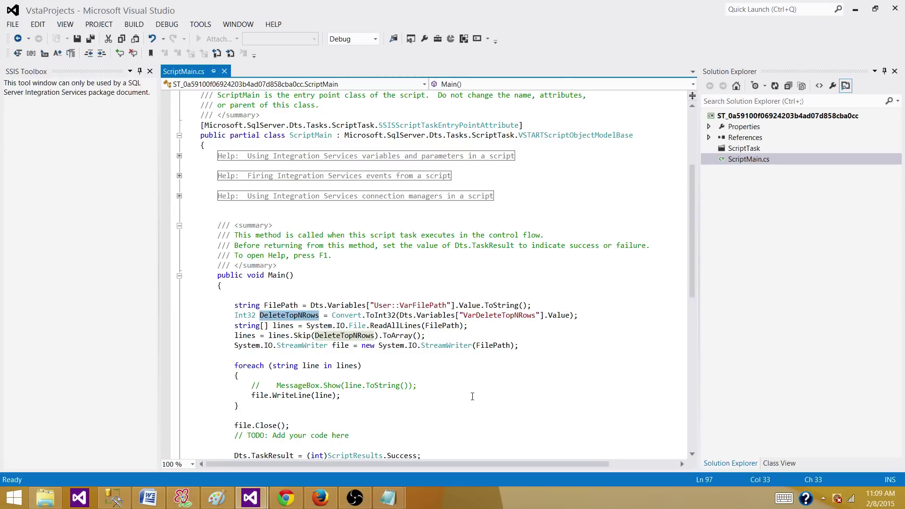
left_click(472, 397)
scroll(472, 396, "down", 2)
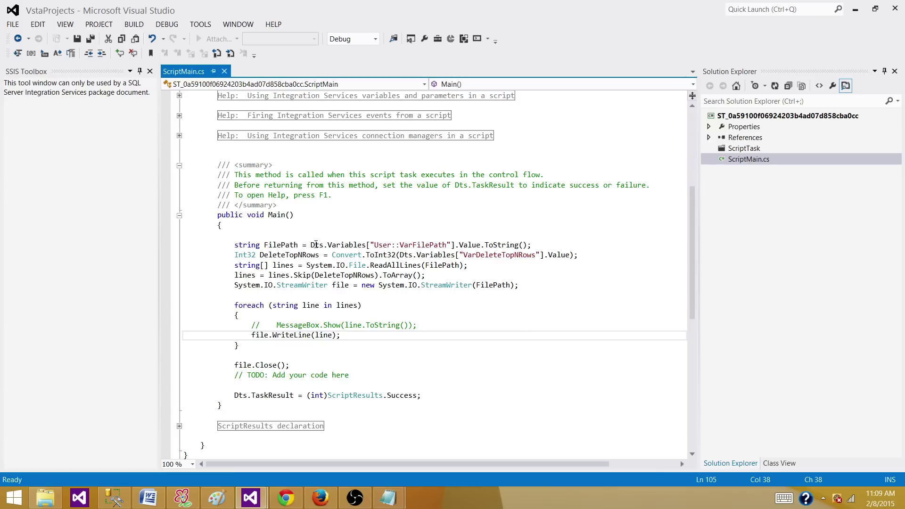
left_click_drag(310, 245, 522, 245)
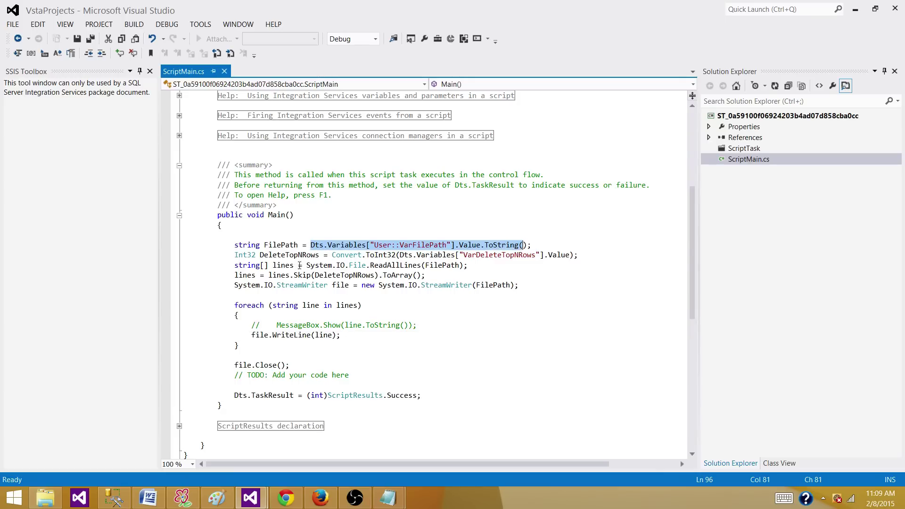
left_click(276, 245)
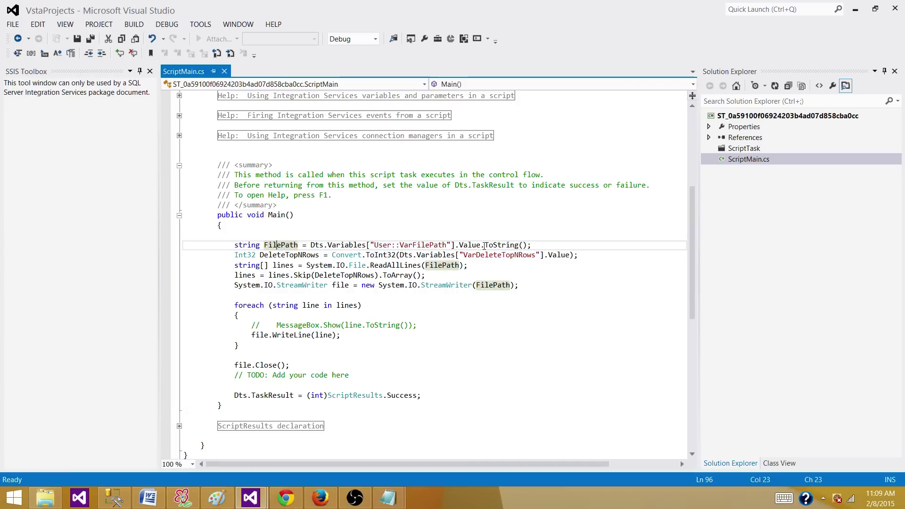
left_click(466, 326)
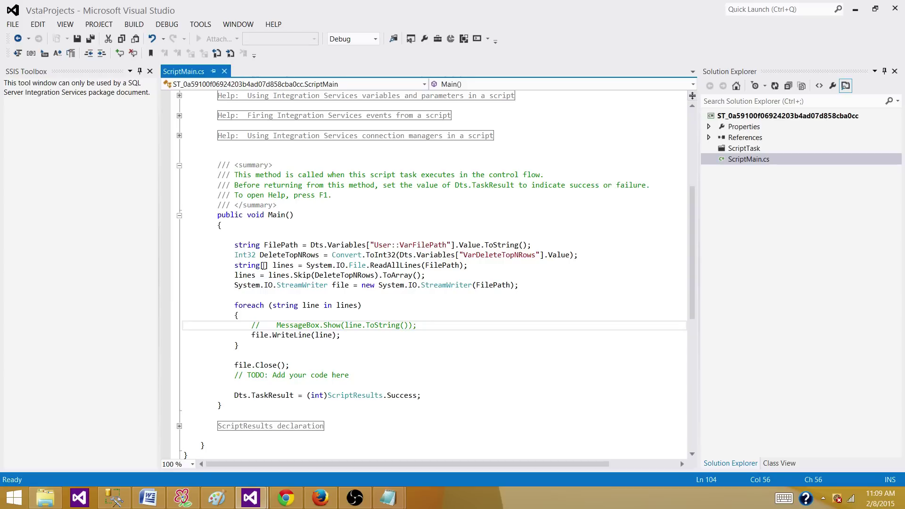
mouse_move(395, 266)
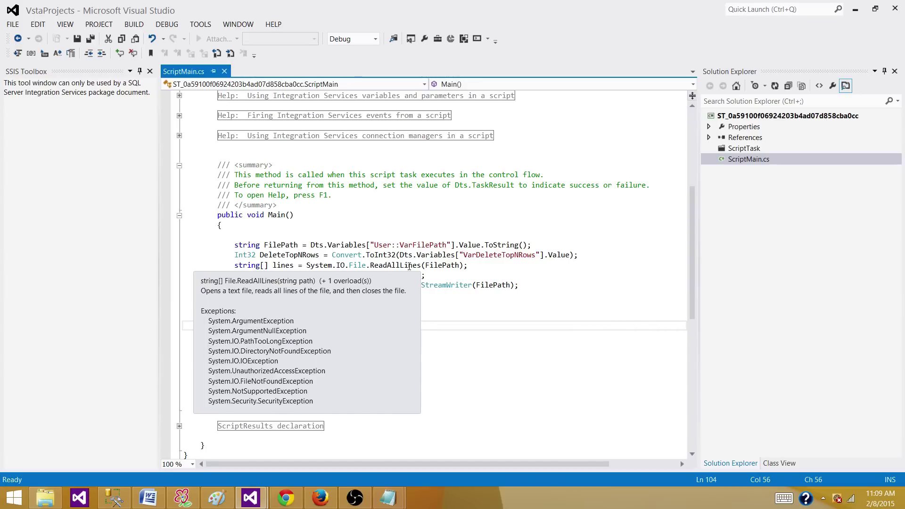
left_click(328, 266)
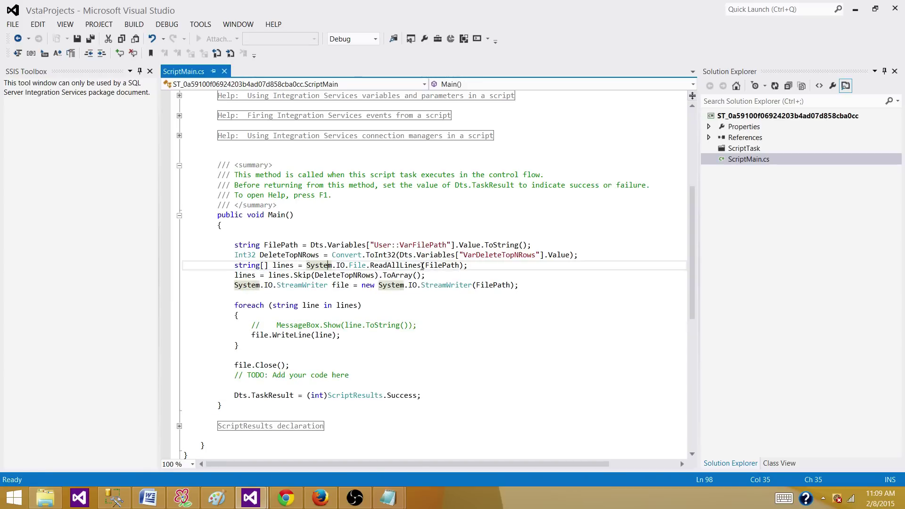
left_click(291, 266)
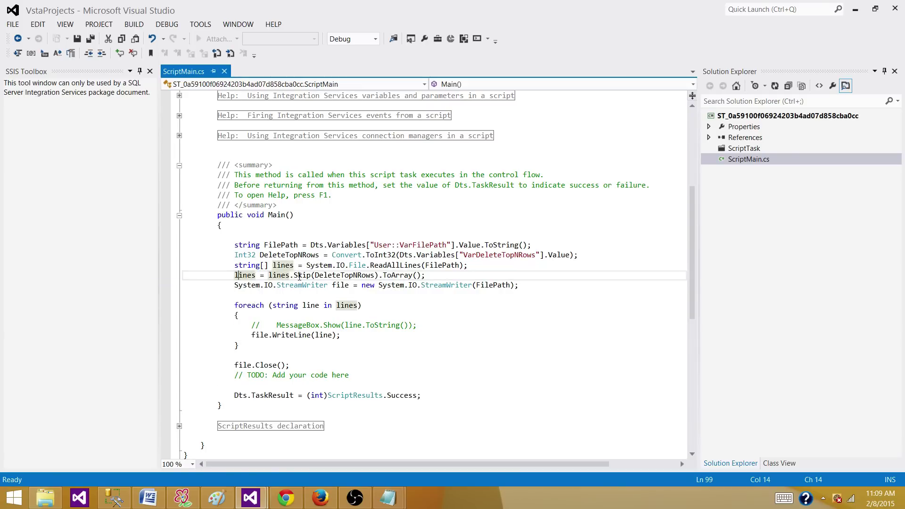
left_click(306, 275)
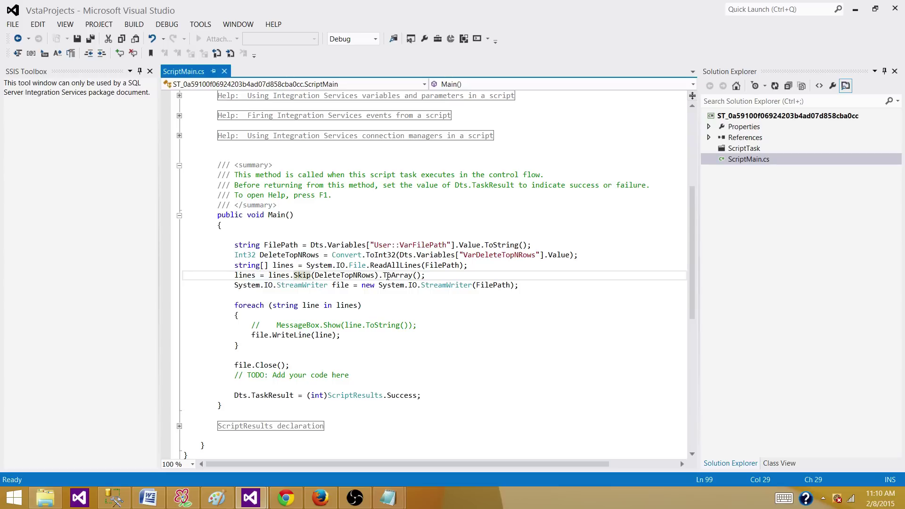
left_click(424, 276)
left_click_drag(315, 275, 376, 275)
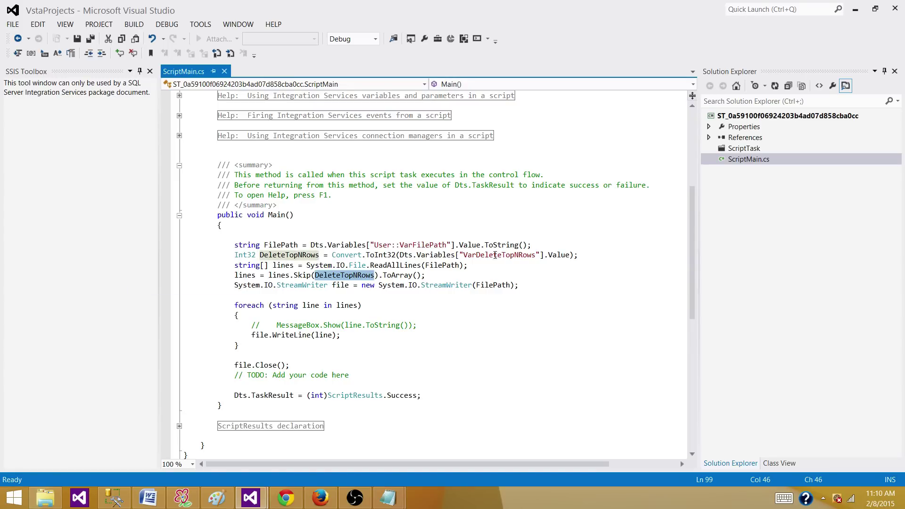
left_click(416, 308)
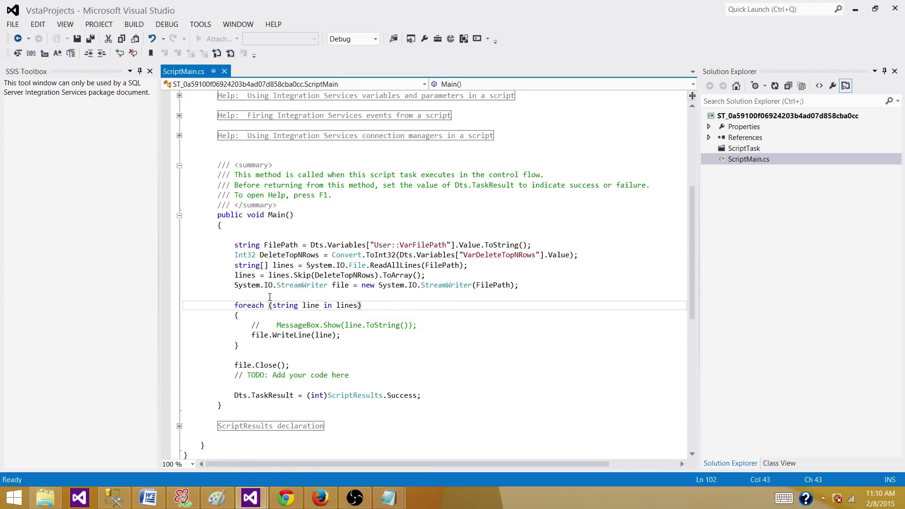
mouse_move(302, 285)
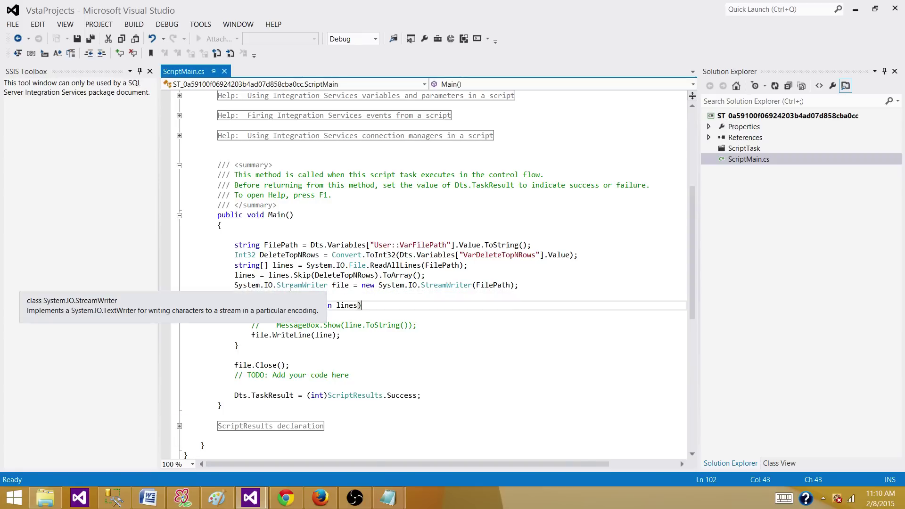
left_click(468, 325)
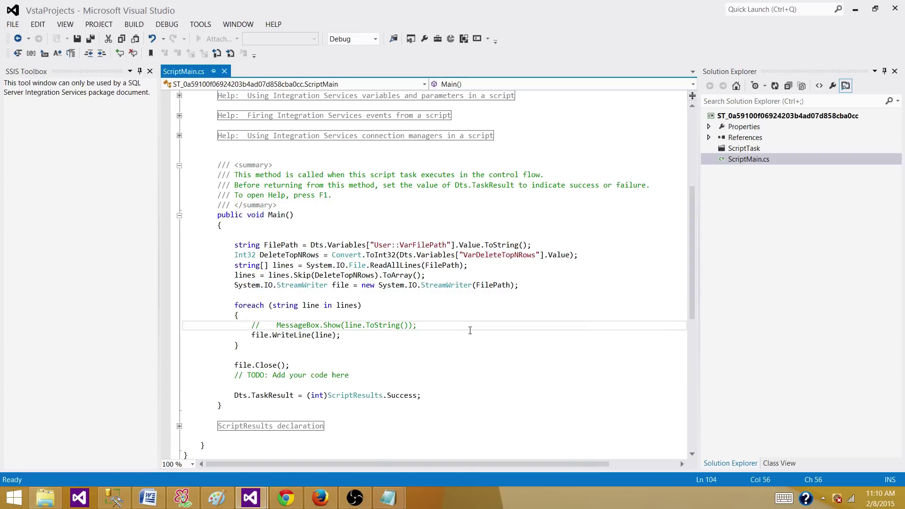
scroll(468, 330, "down", 2)
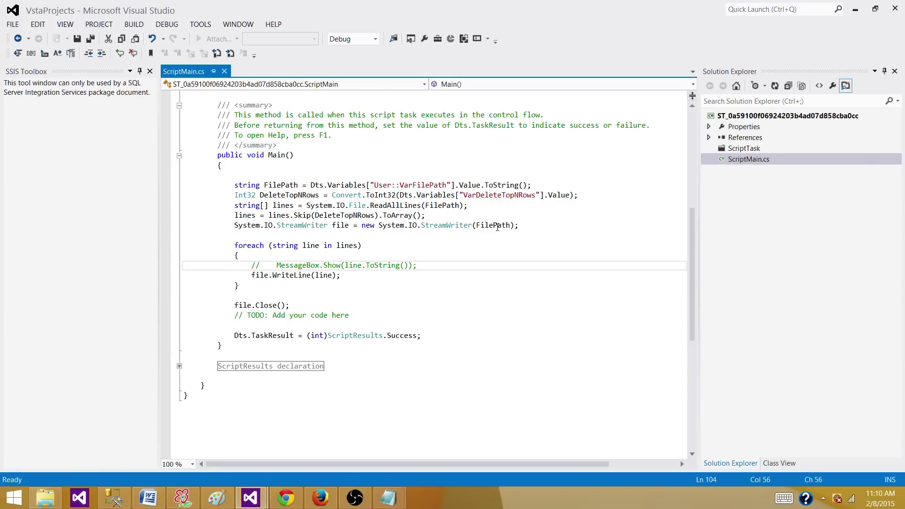
double_click(495, 226)
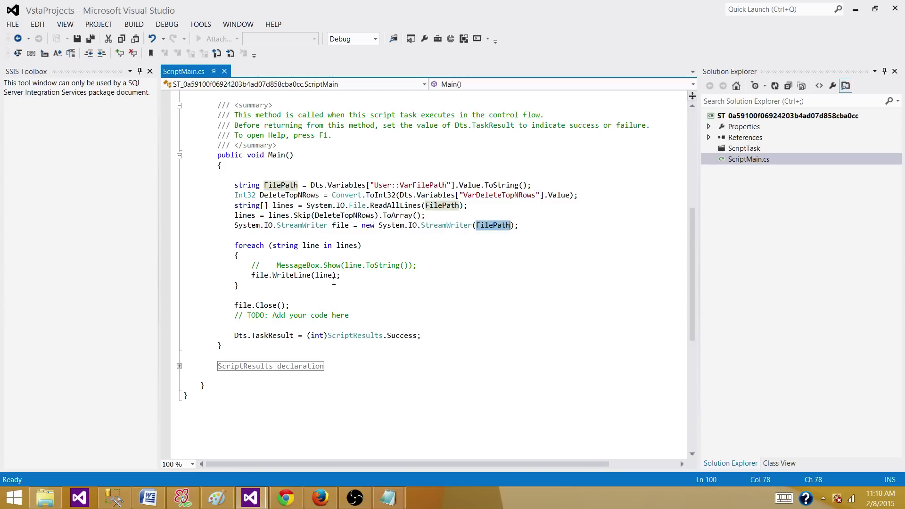
left_click(248, 305)
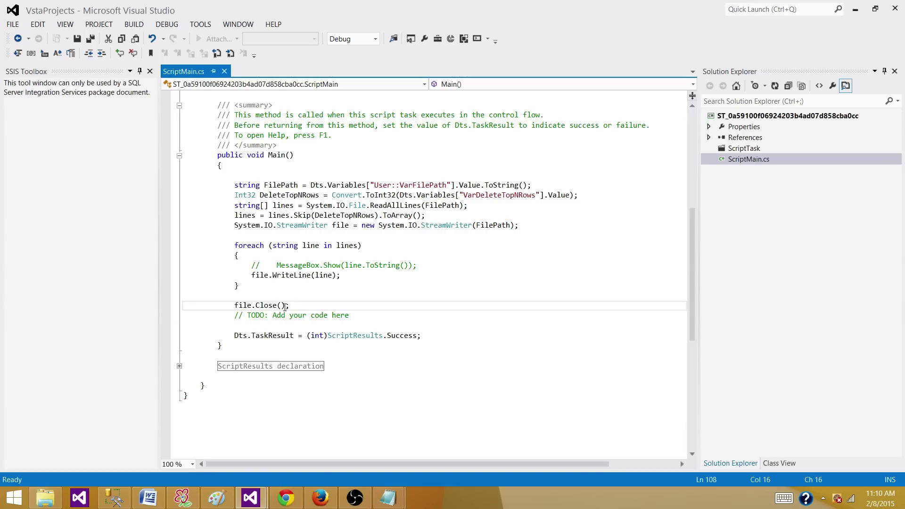
left_click(304, 305)
scroll(307, 339, "up", 4)
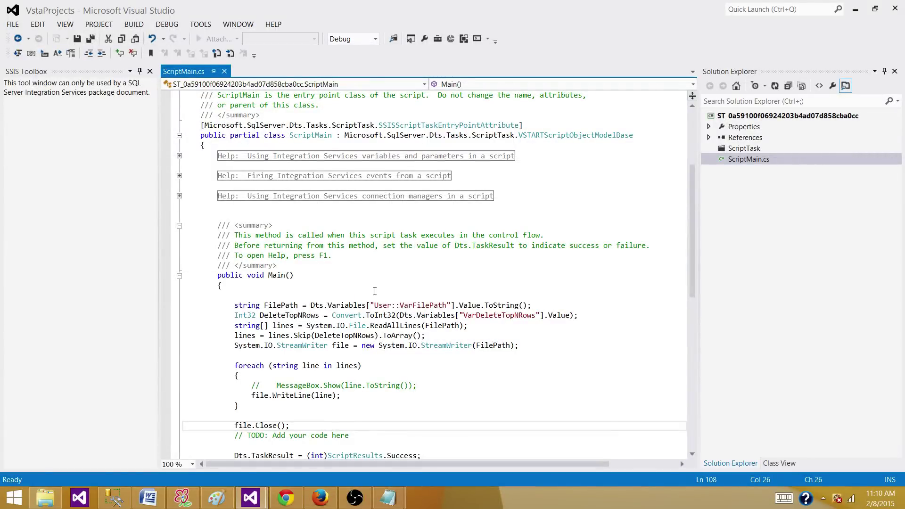
scroll(309, 332, "up", 1)
scroll(234, 198, "up", 4)
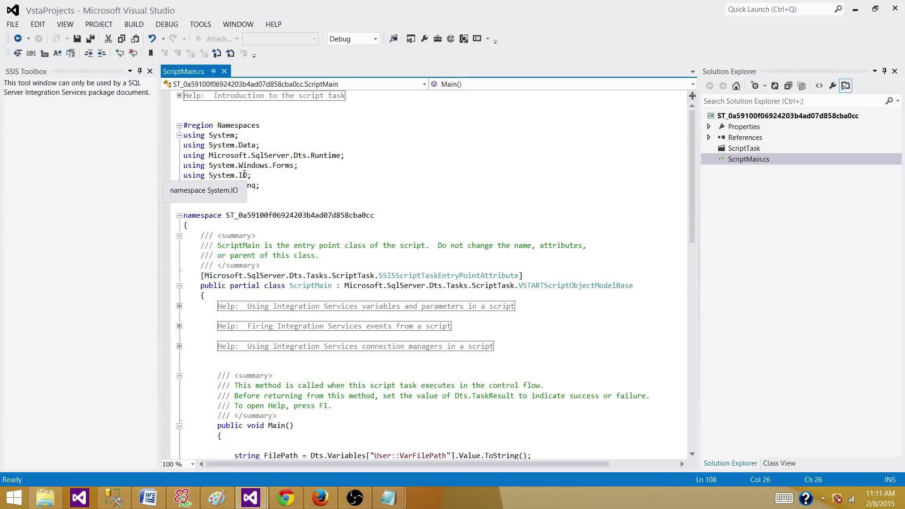
scroll(372, 366, "down", 5)
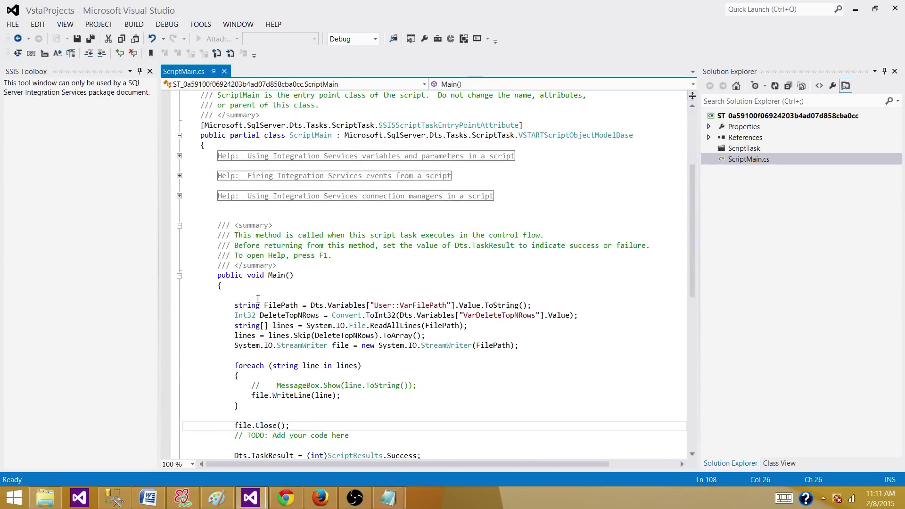
left_click(232, 298)
scroll(319, 283, "down", 3)
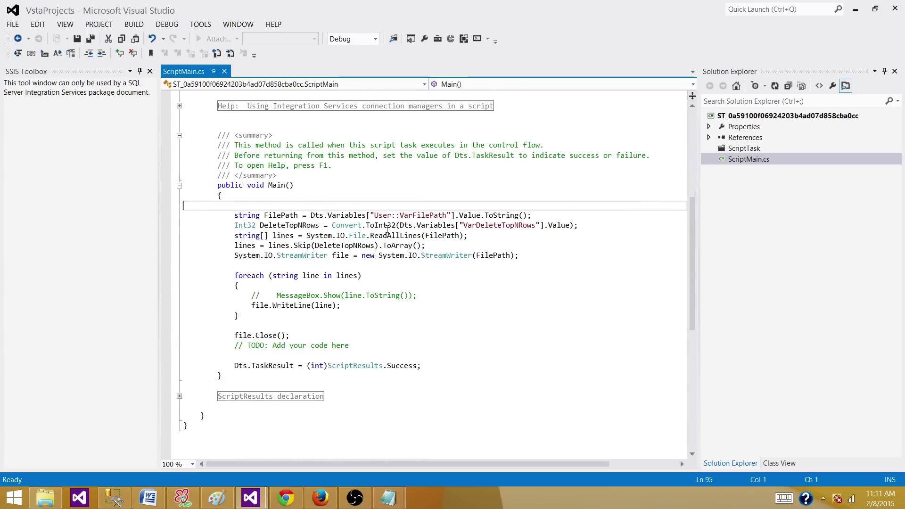
left_click(417, 216)
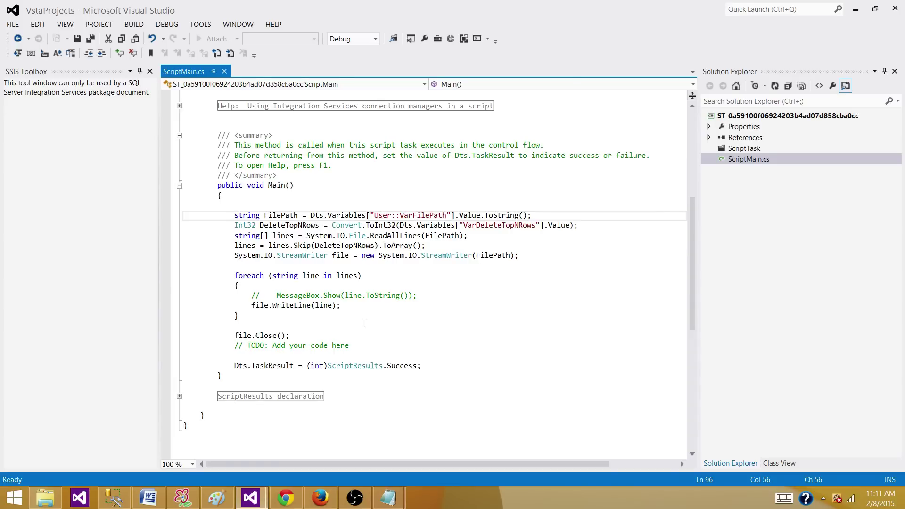
Bring up Firefox and select the Sql Age 'delete top N rows' article tab.
left_click(286, 498)
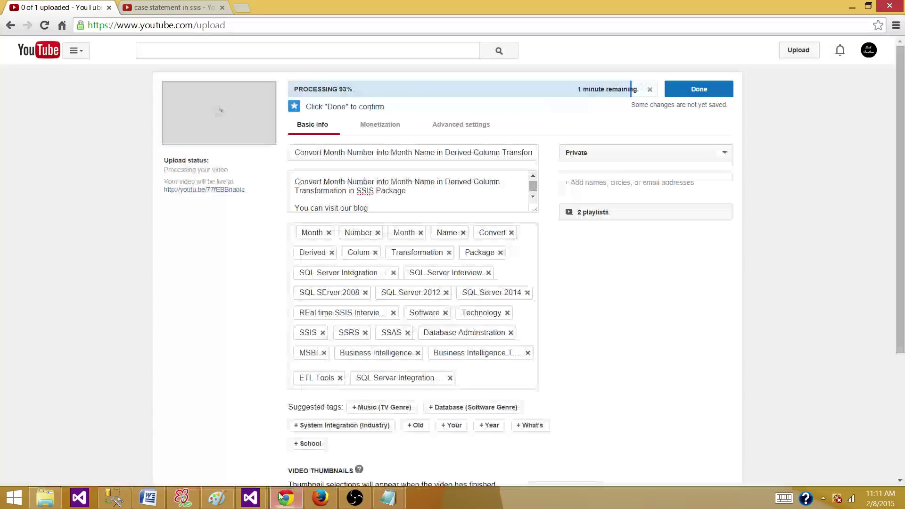
left_click(319, 498)
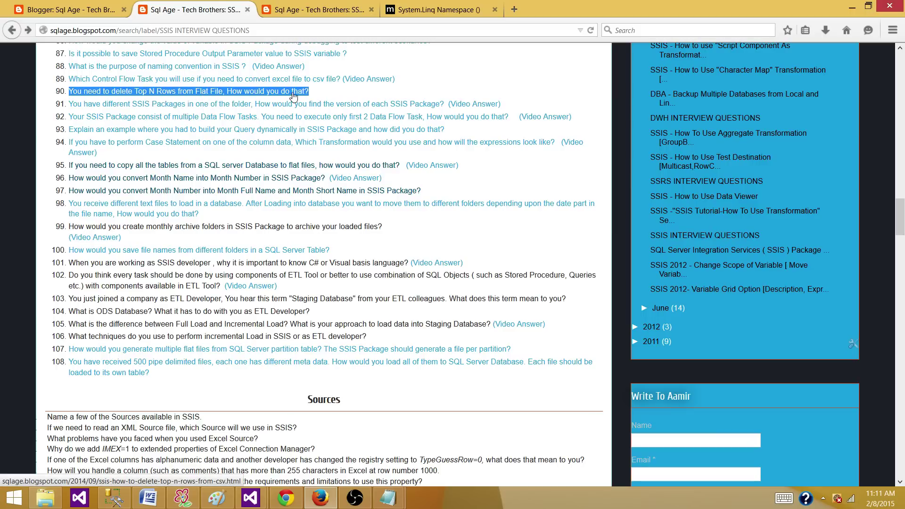
left_click(319, 11)
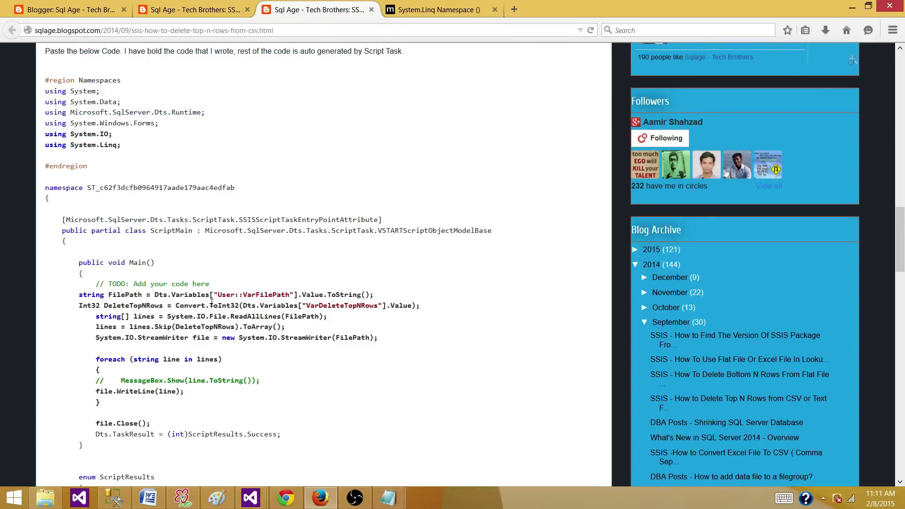
scroll(211, 301, "up", 3)
scroll(213, 307, "down", 5)
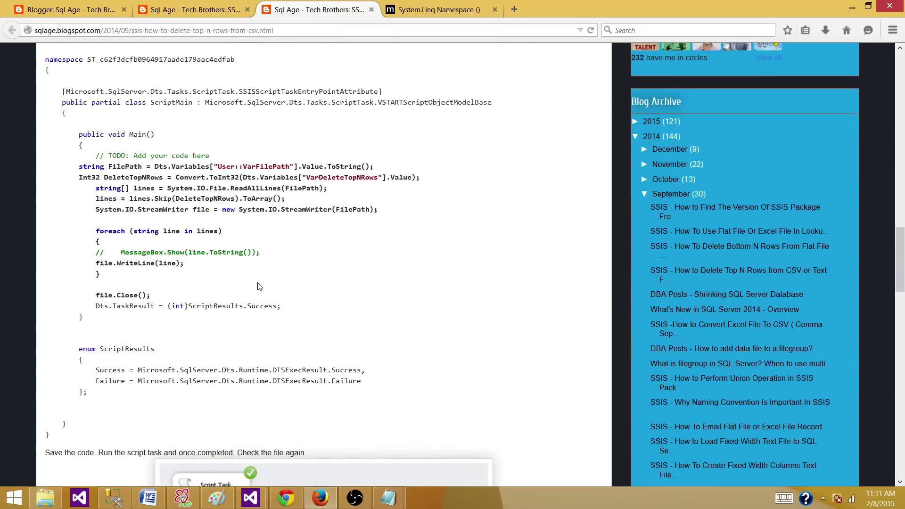
scroll(257, 286, "up", 5)
scroll(258, 286, "up", 5)
scroll(283, 312, "up", 5)
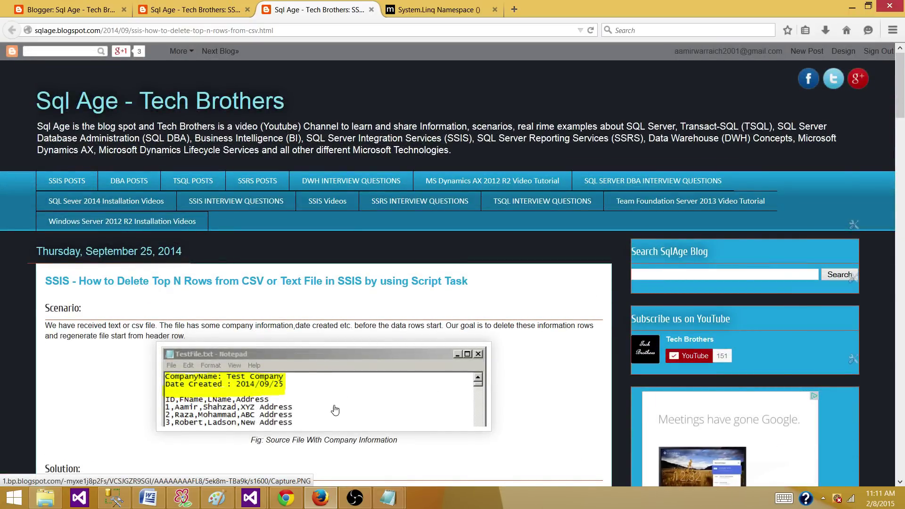
Build the Script Task's C# code from the BUILD menu.
mouse_move(250, 498)
left_click(326, 445)
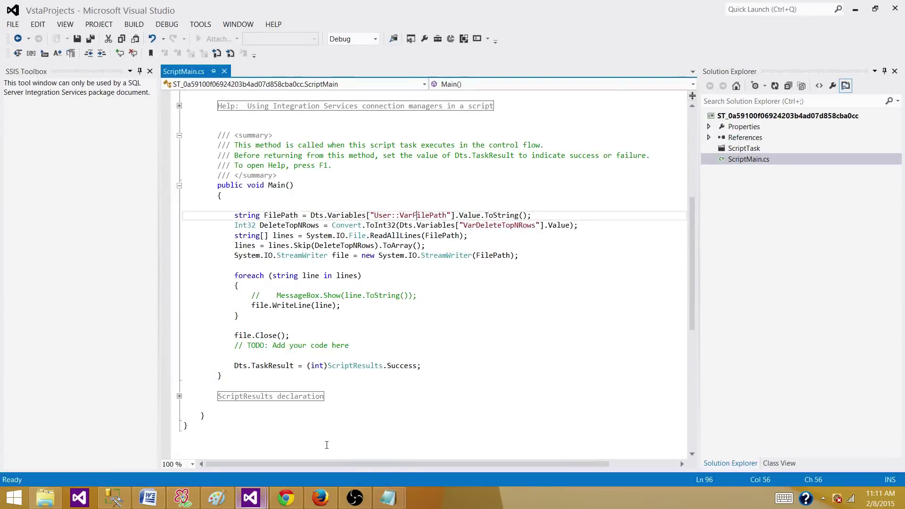
left_click(134, 25)
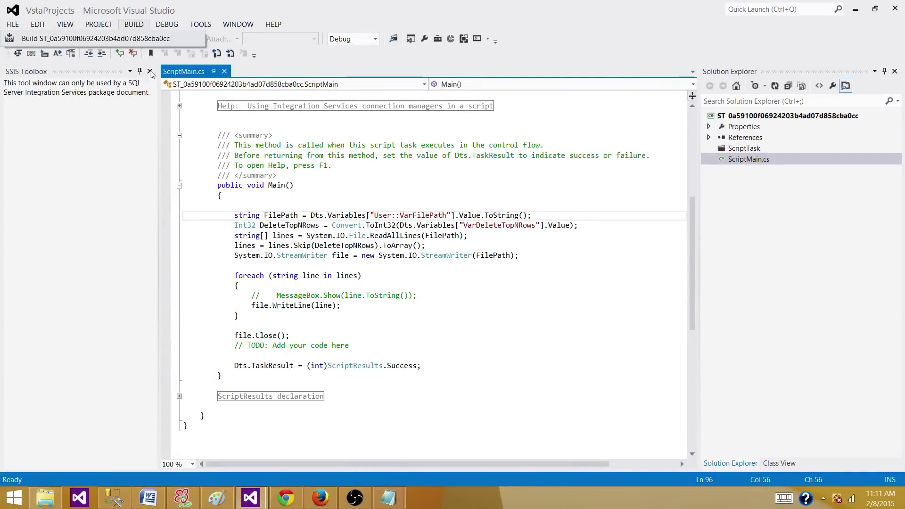
left_click(145, 41)
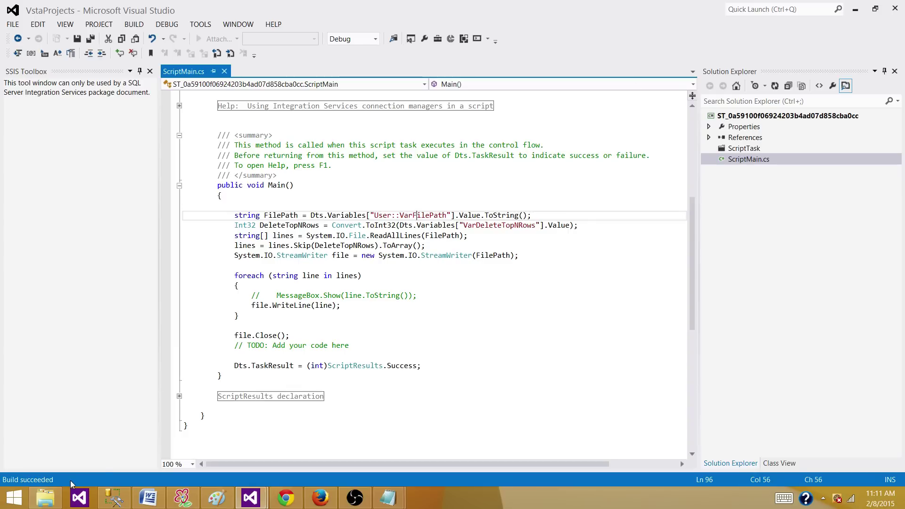
left_click(854, 8)
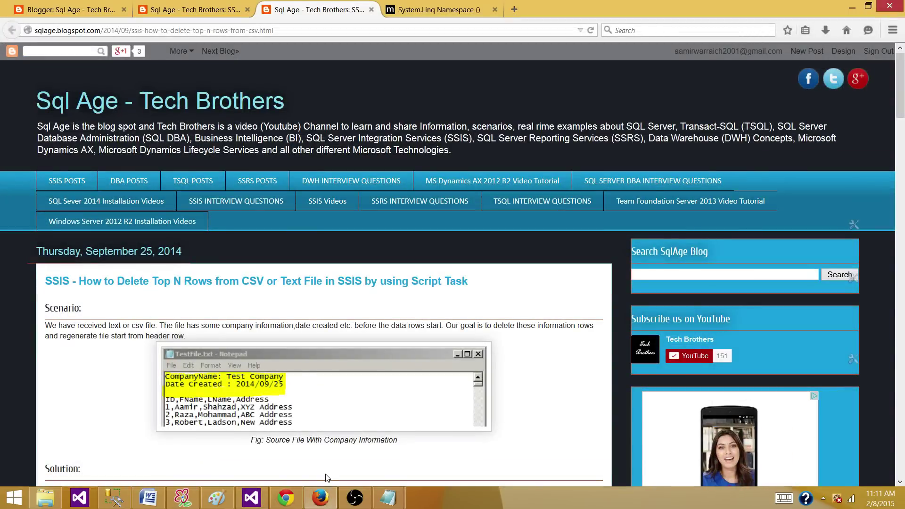
Accept the Script Task Editor with OK and confirm closing it.
left_click(252, 498)
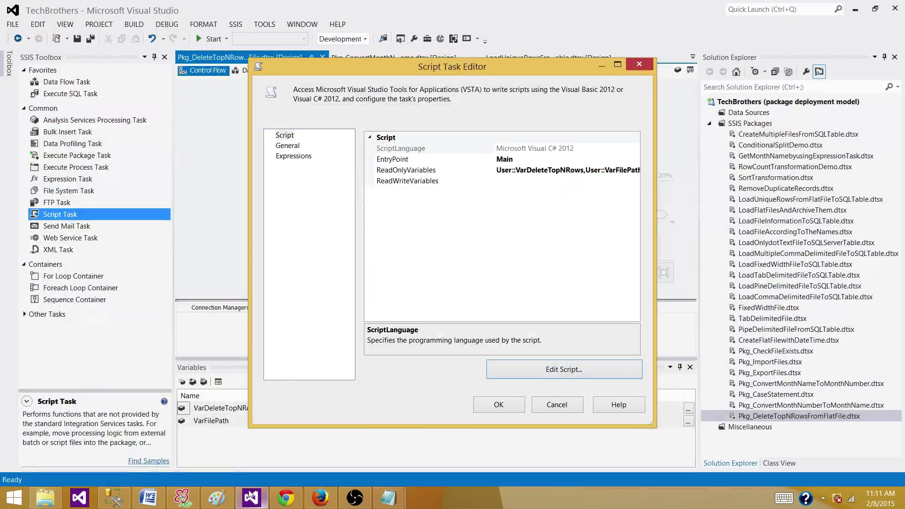
left_click(516, 407)
left_click(453, 205)
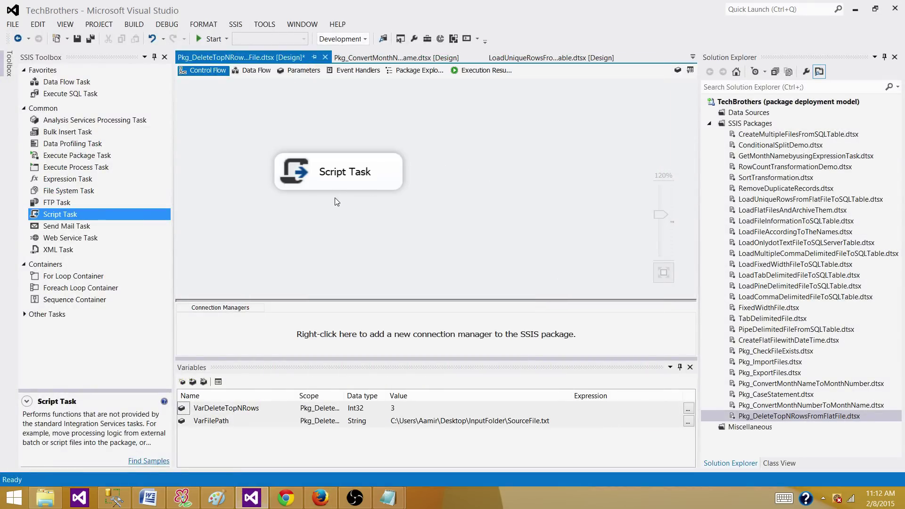
Run the package with N=3, then stop debugging to return to design mode.
left_click(351, 166)
left_click(456, 133)
left_click(212, 39)
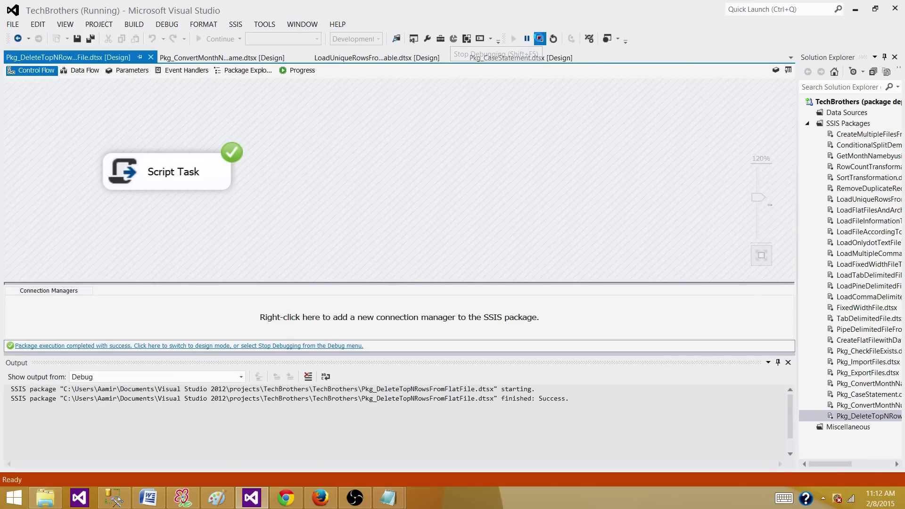
left_click(540, 39)
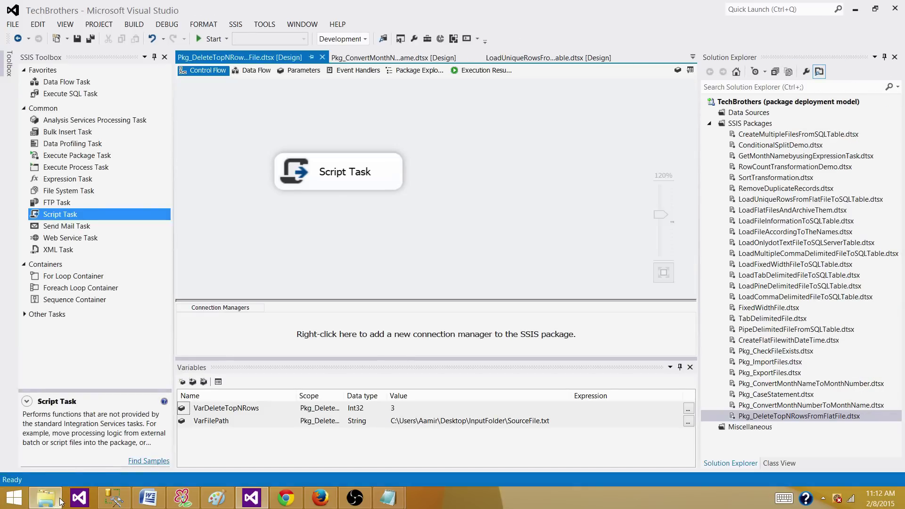
Open SourceFile.txt from InputFolder and insert blank lines above the data.
left_click(61, 501)
double_click(170, 89)
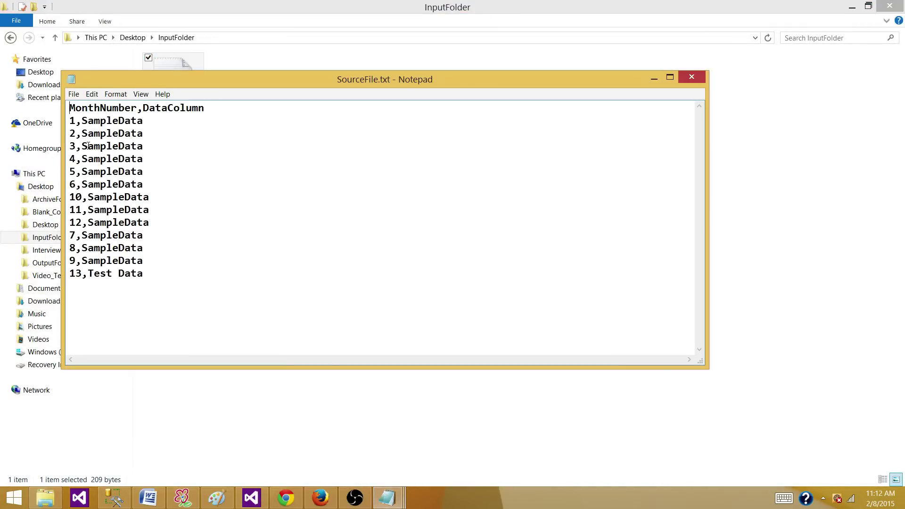
key("Return")
key("Return")
key("Return")
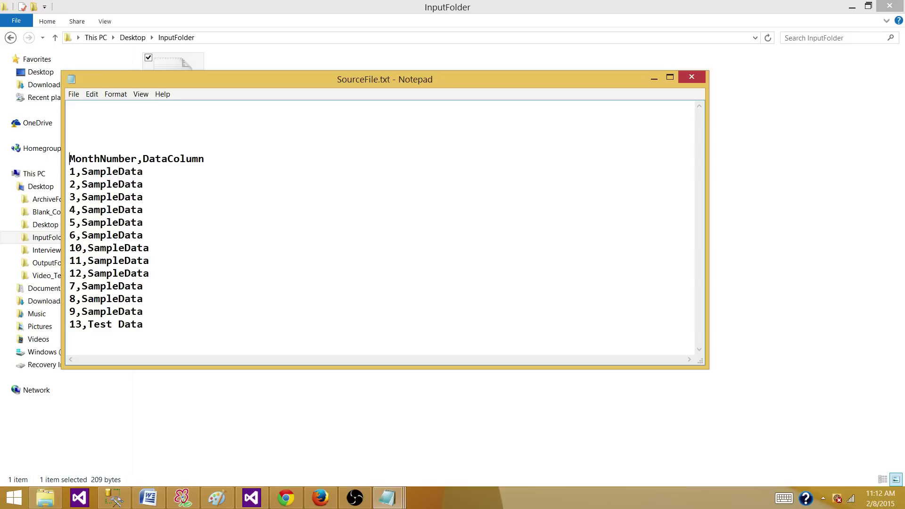
key("Return")
key("Up")
key("Up")
key("Up")
key("Up")
key("Up")
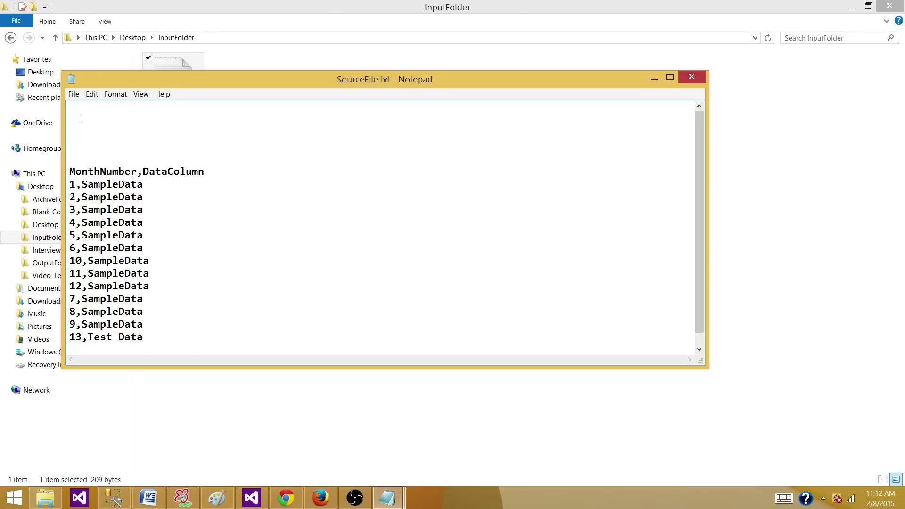
type("Test")
Add the header lines Test, no good and companyinformation, then save and close.
key("Return")
type("no ")
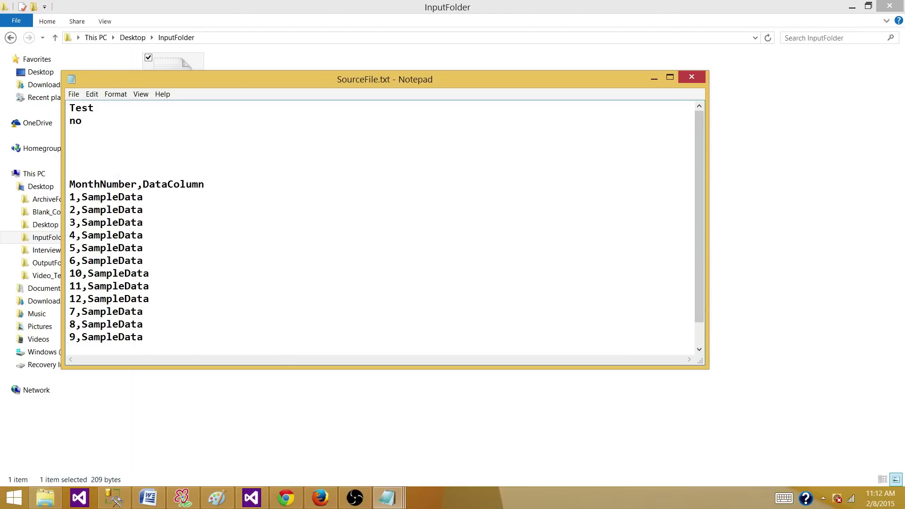
type("oog")
key("BackSpace")
key("BackSpace")
key("BackSpace")
type("good")
key("Return")
type("company")
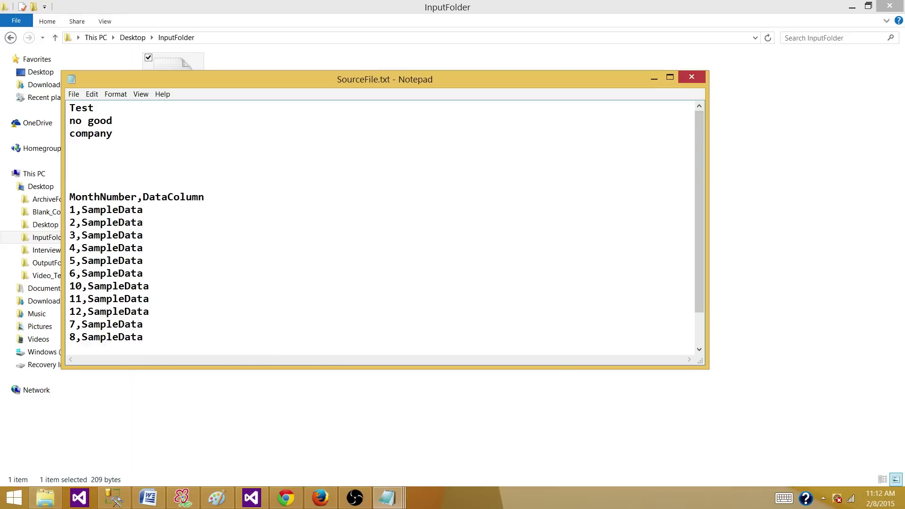
type("informatio")
type("n")
key("Down")
key("Down")
key("Down")
key("Down")
left_click(691, 77)
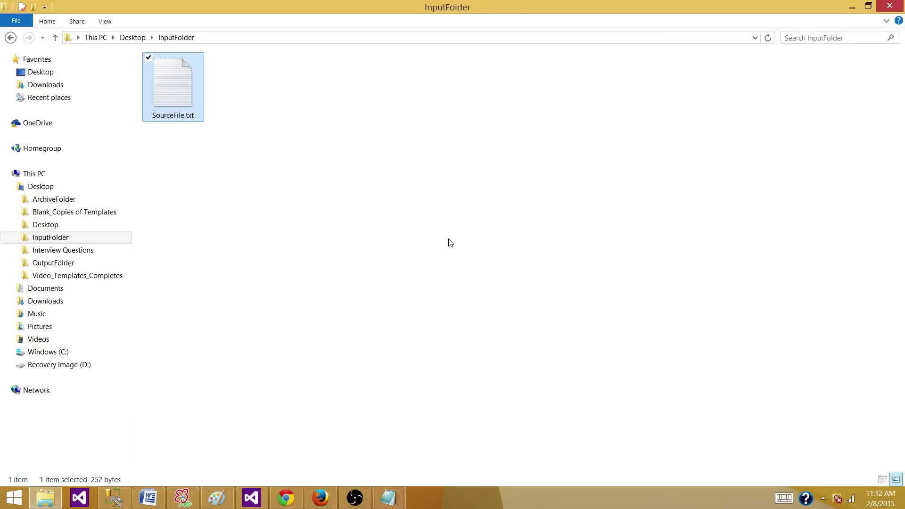
Change VarDeleteTopNRows to 7 in the Variables pane.
left_click(251, 498)
left_click(407, 409)
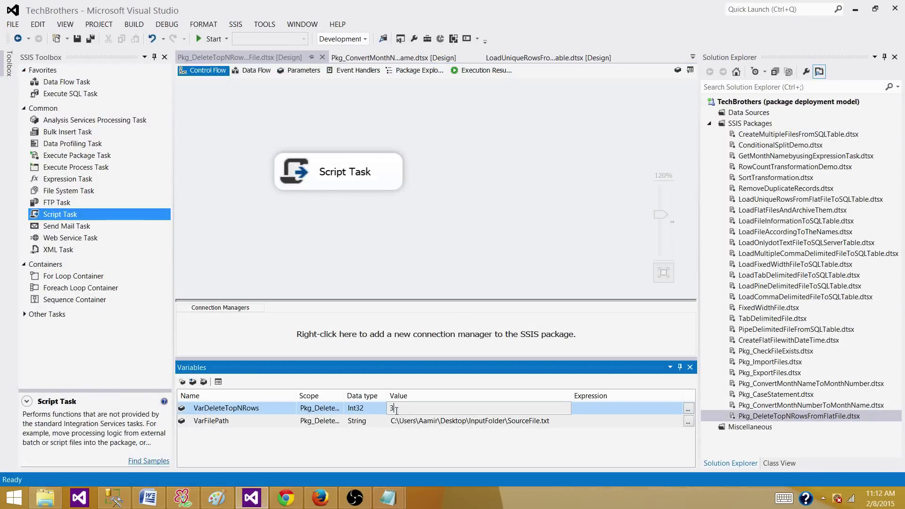
double_click(396, 410)
type("7")
left_click(393, 451)
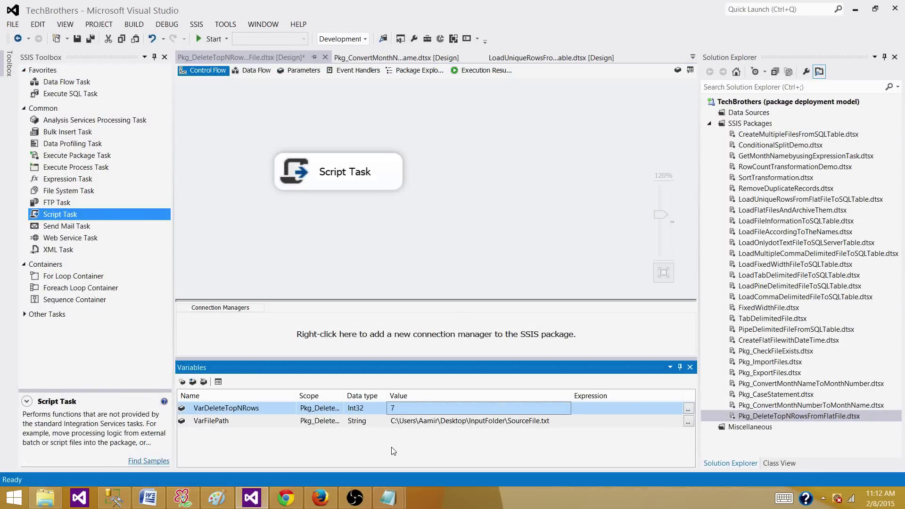
Run the package with N=7, stop debugging, and reopen SourceFile.txt to check it.
left_click(440, 151)
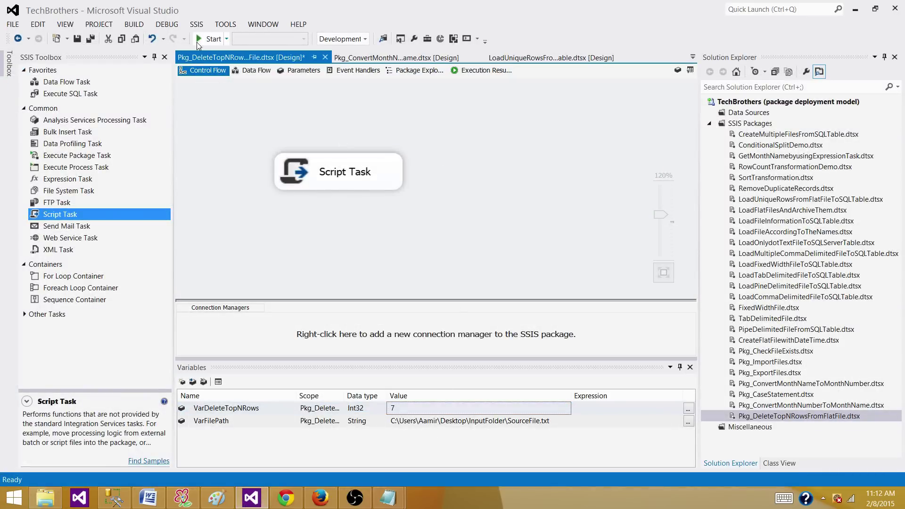
left_click(200, 41)
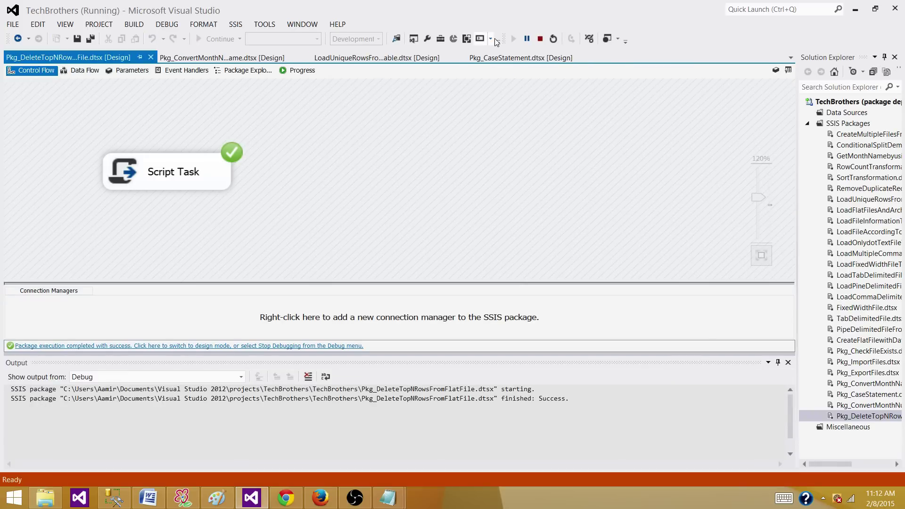
left_click(540, 39)
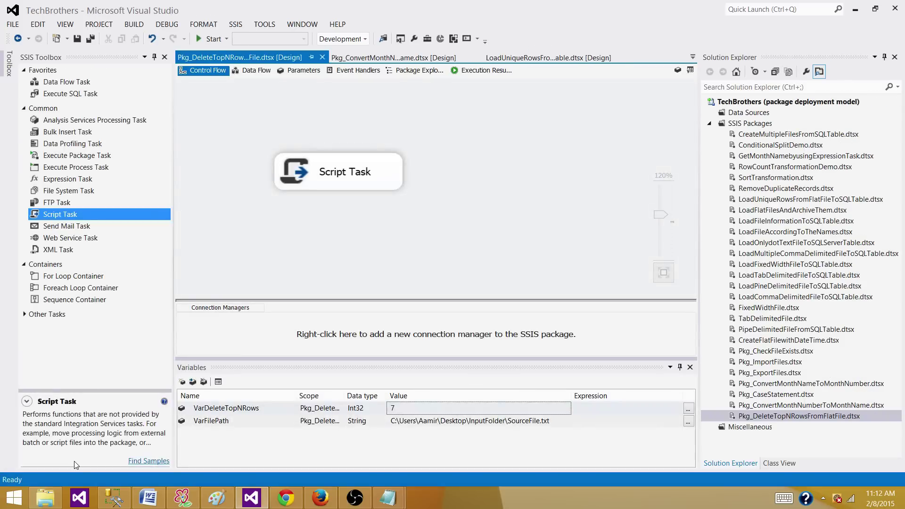
left_click(52, 497)
double_click(177, 81)
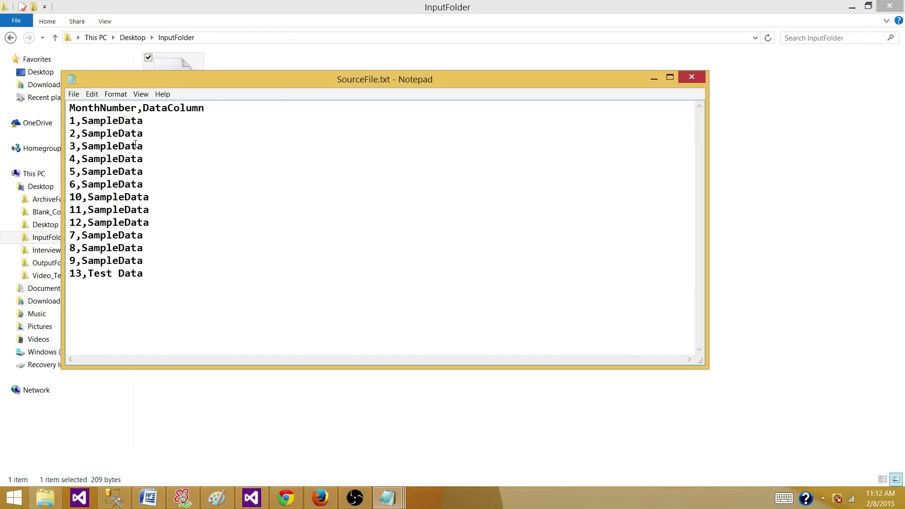
left_click(692, 77)
left_click(457, 269)
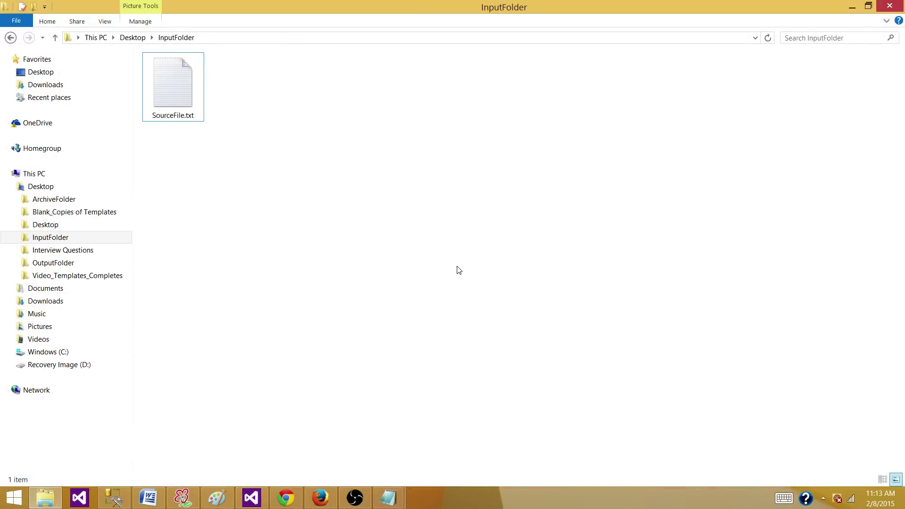